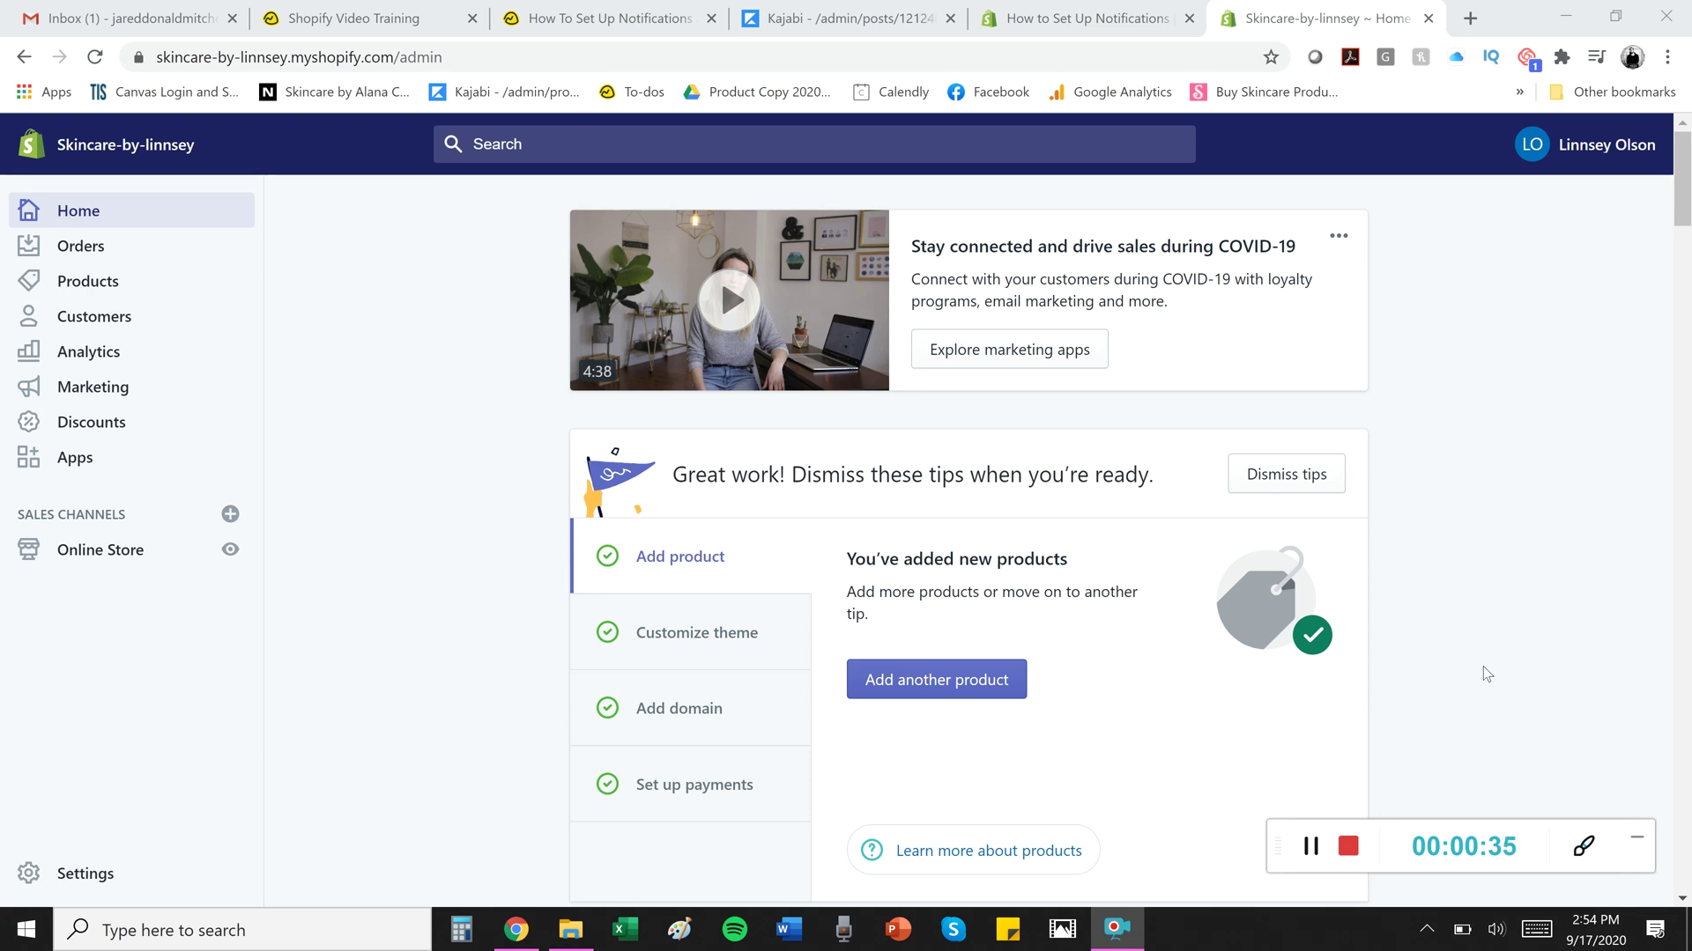
Step: Open the store's notification settings and look over the customer notifications for orders and shipping
click(1308, 848)
click(139, 868)
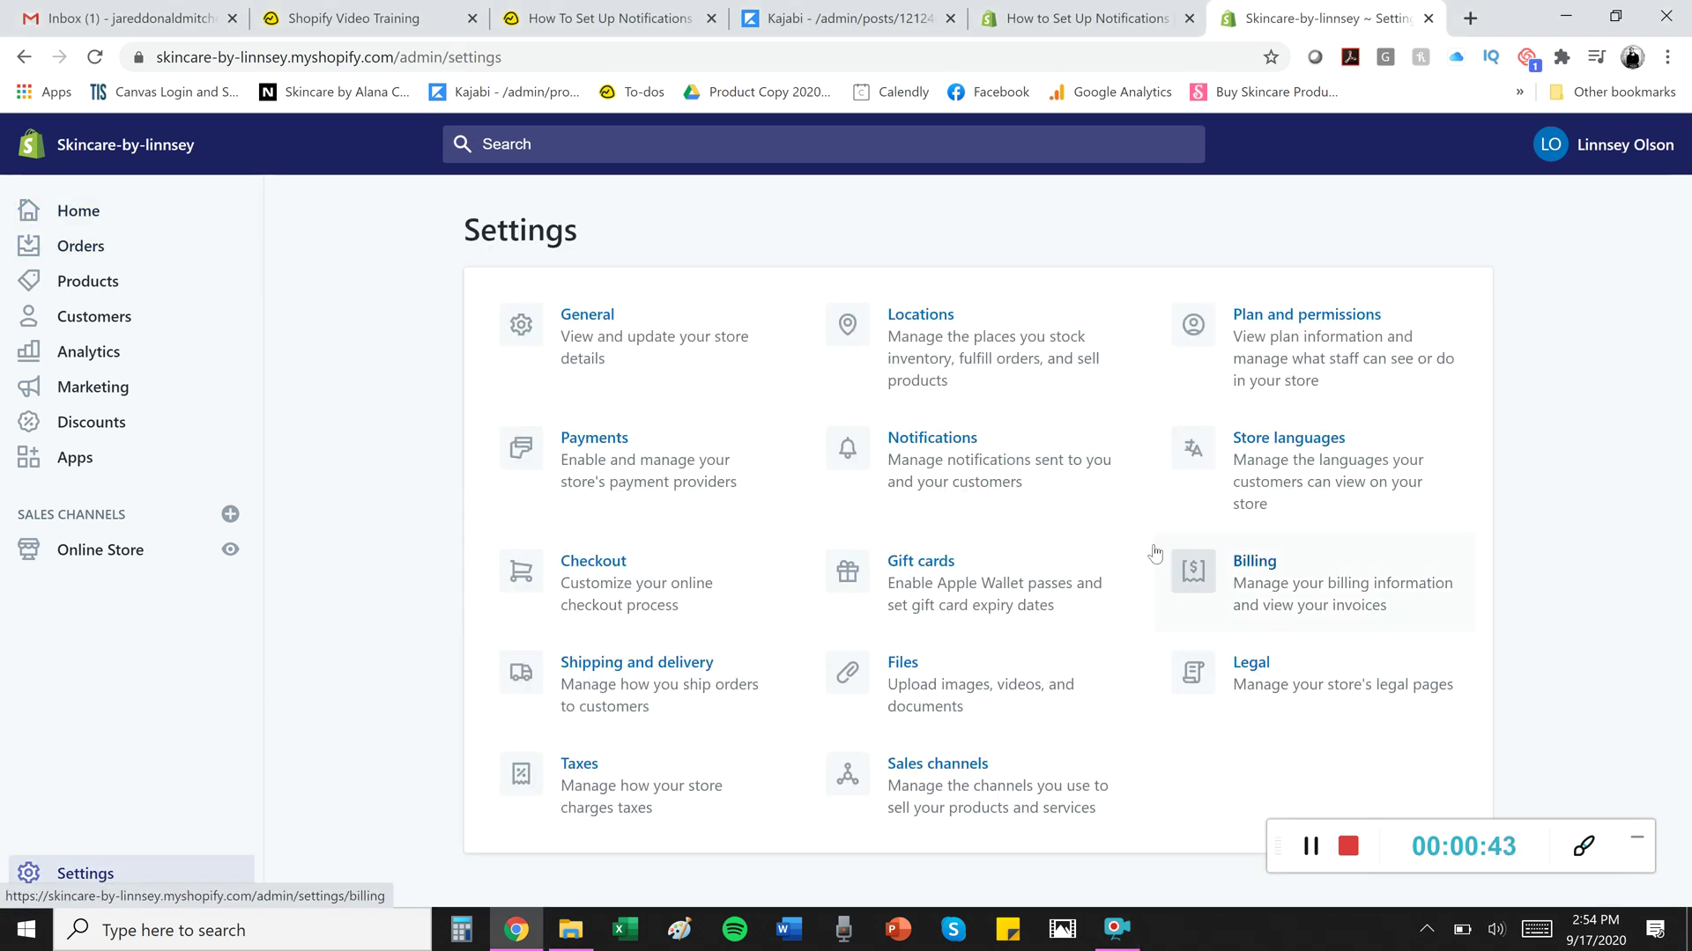
click(970, 448)
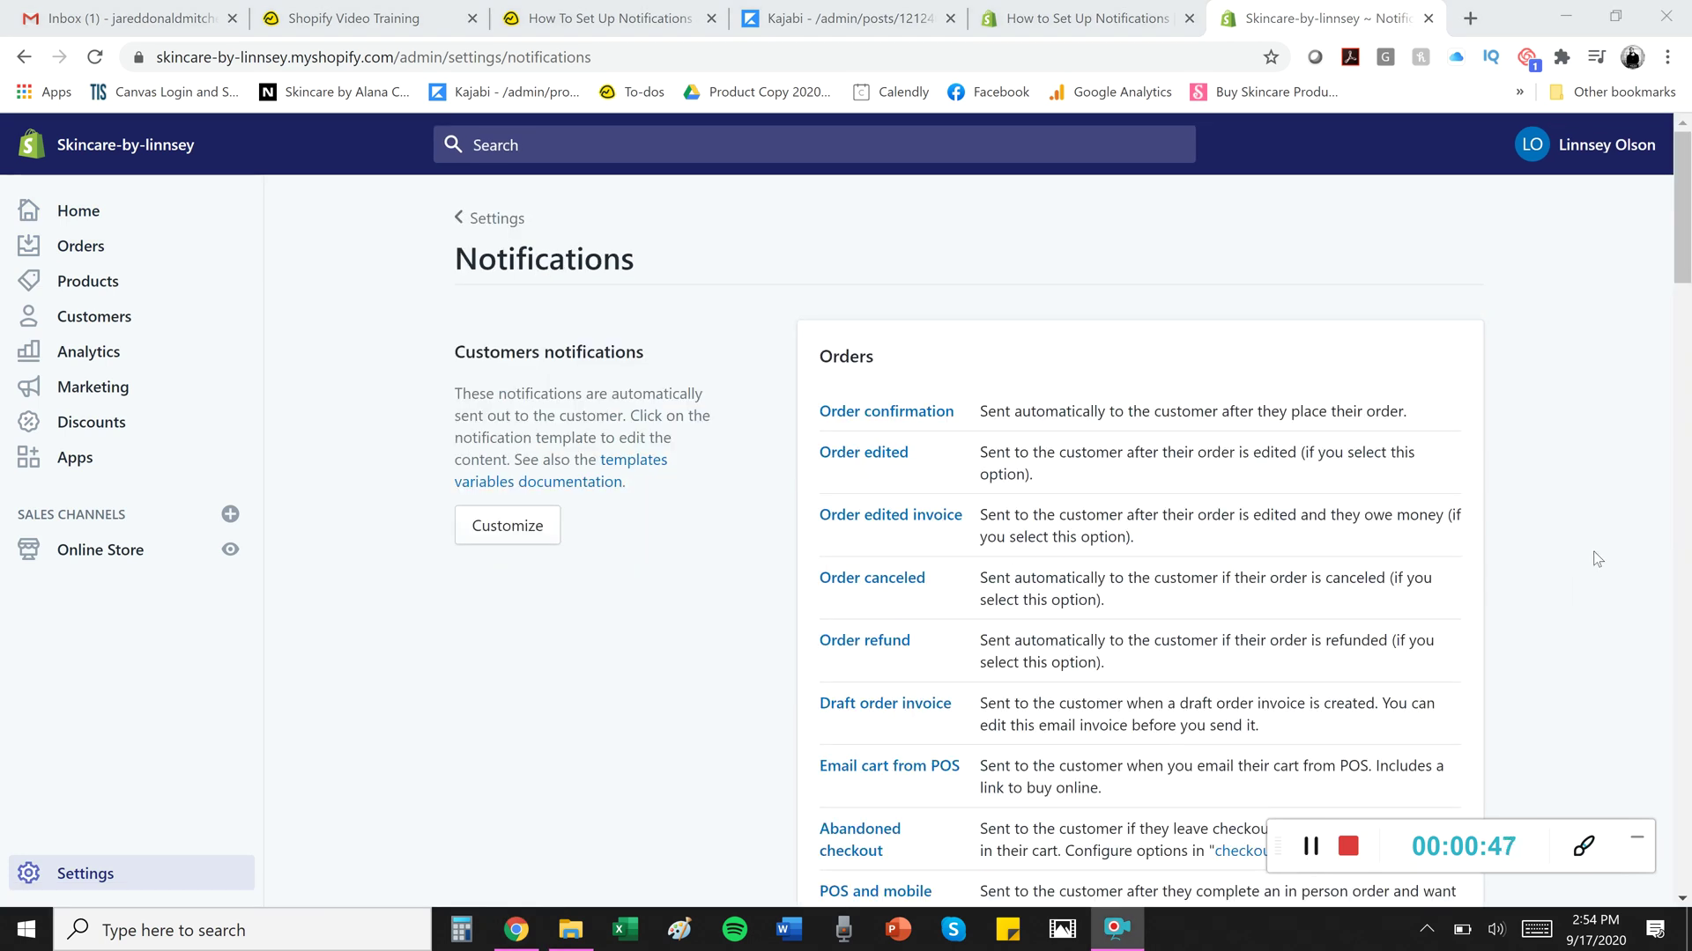
scroll(1597, 558, down, 6)
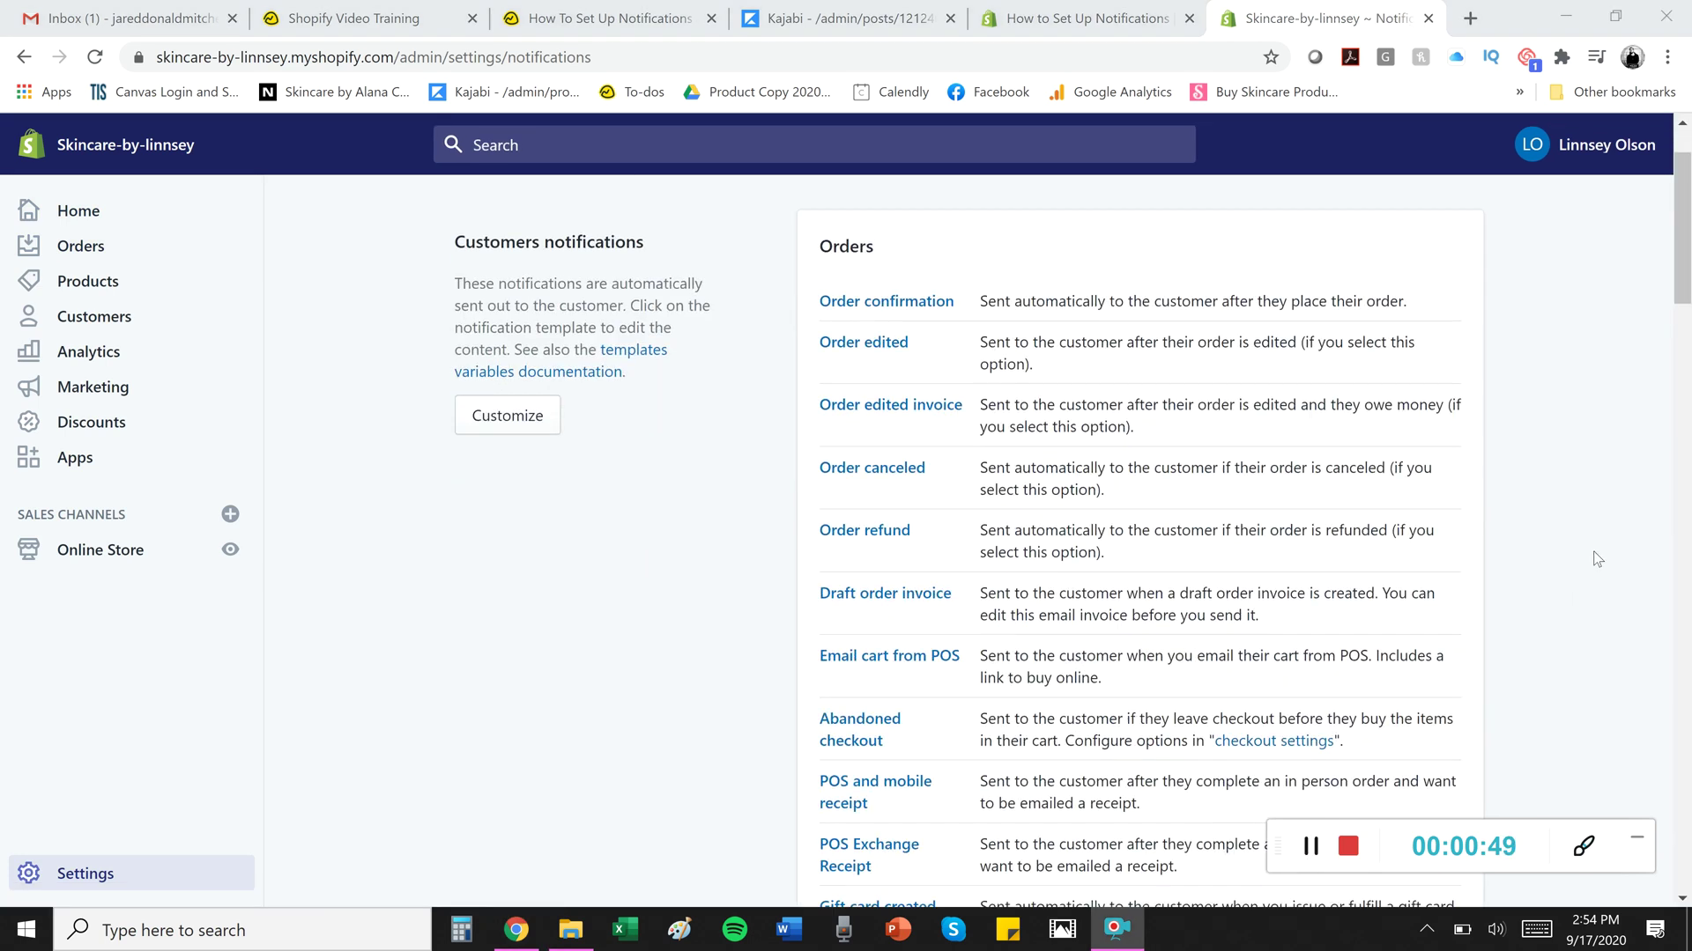
scroll(1593, 561, down, 2)
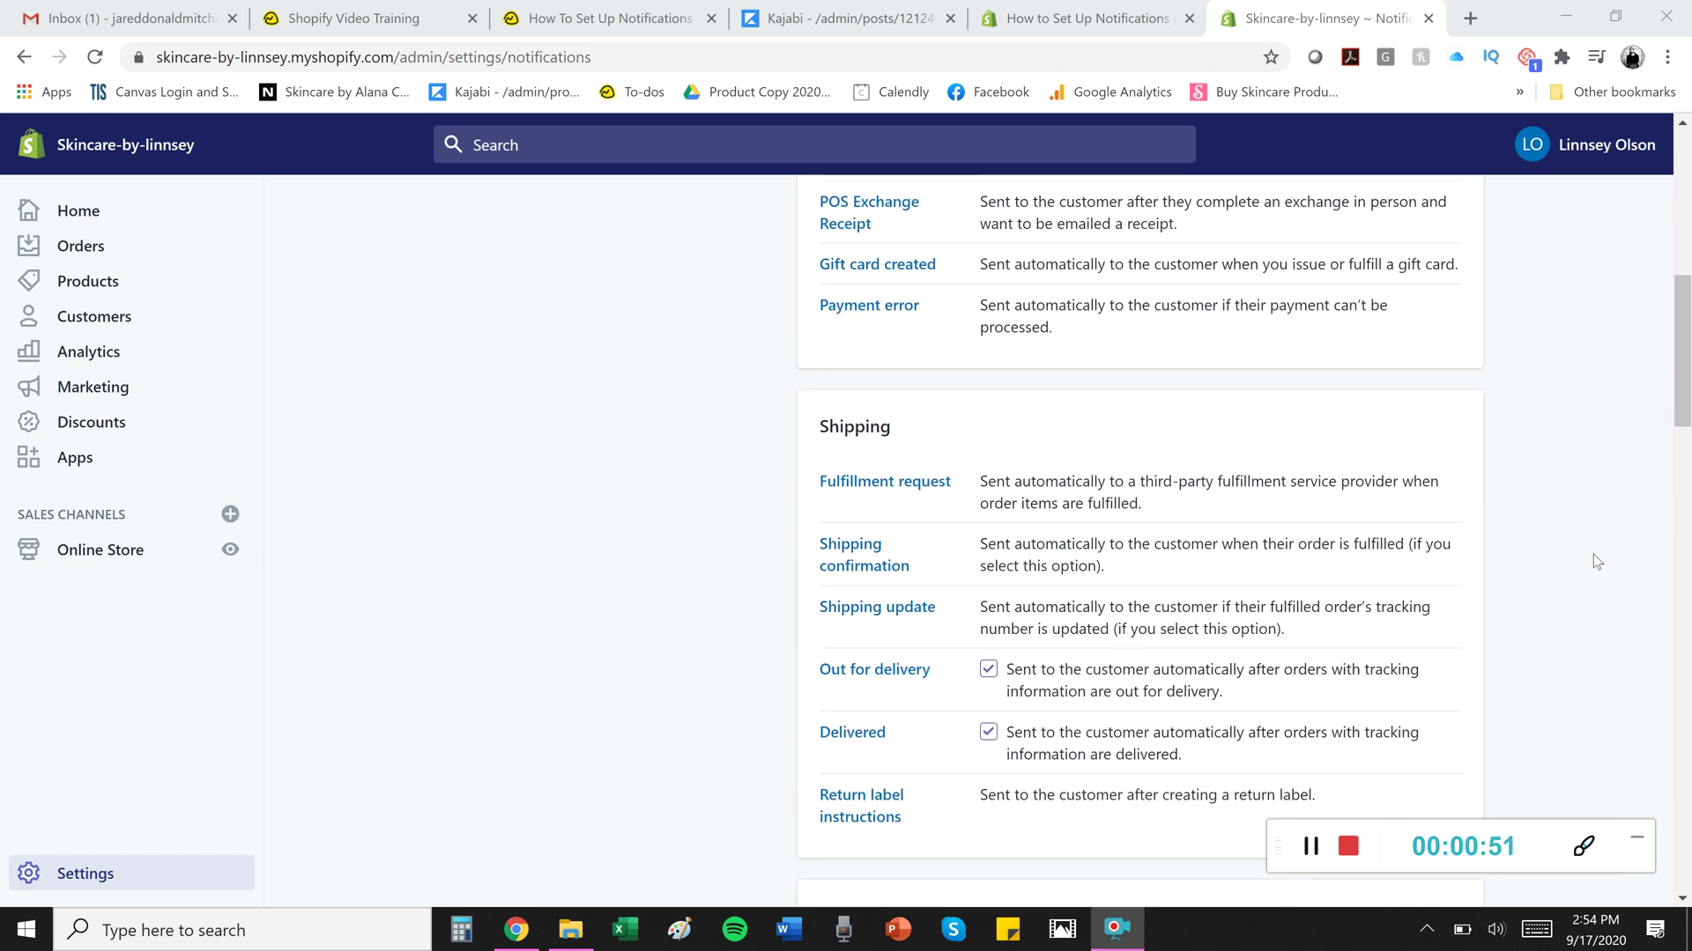
scroll(1593, 561, up, 9)
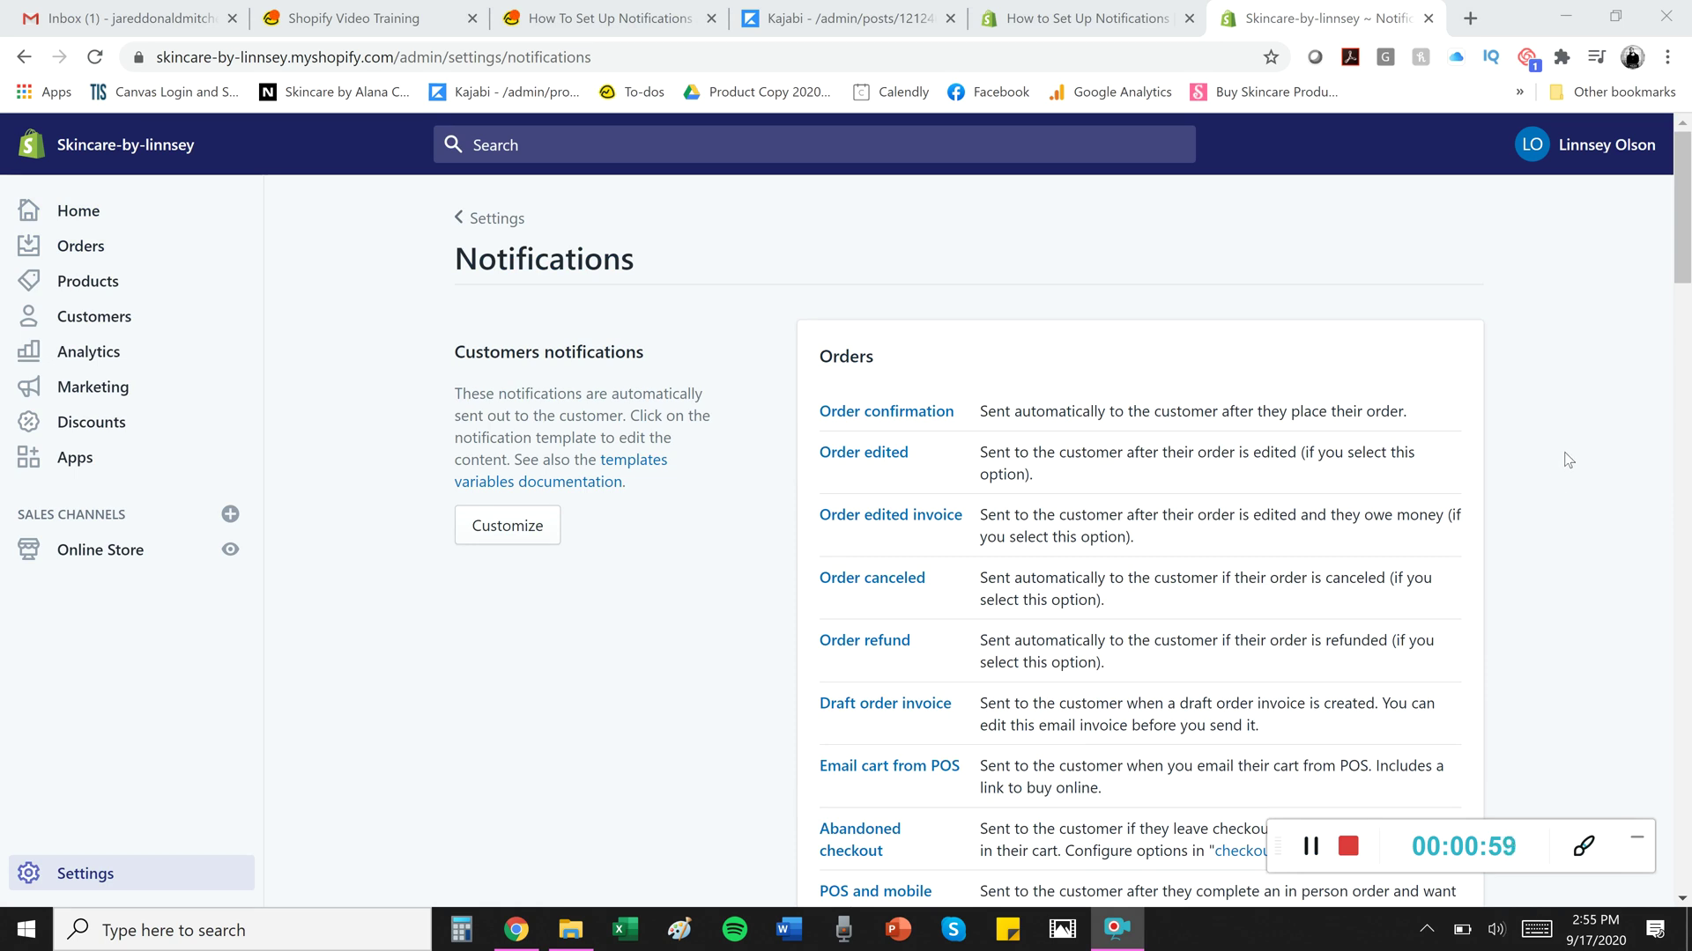
Step: Add the LinZ Skincare logo to the customer email templates, save, and return to the notifications list
click(496, 541)
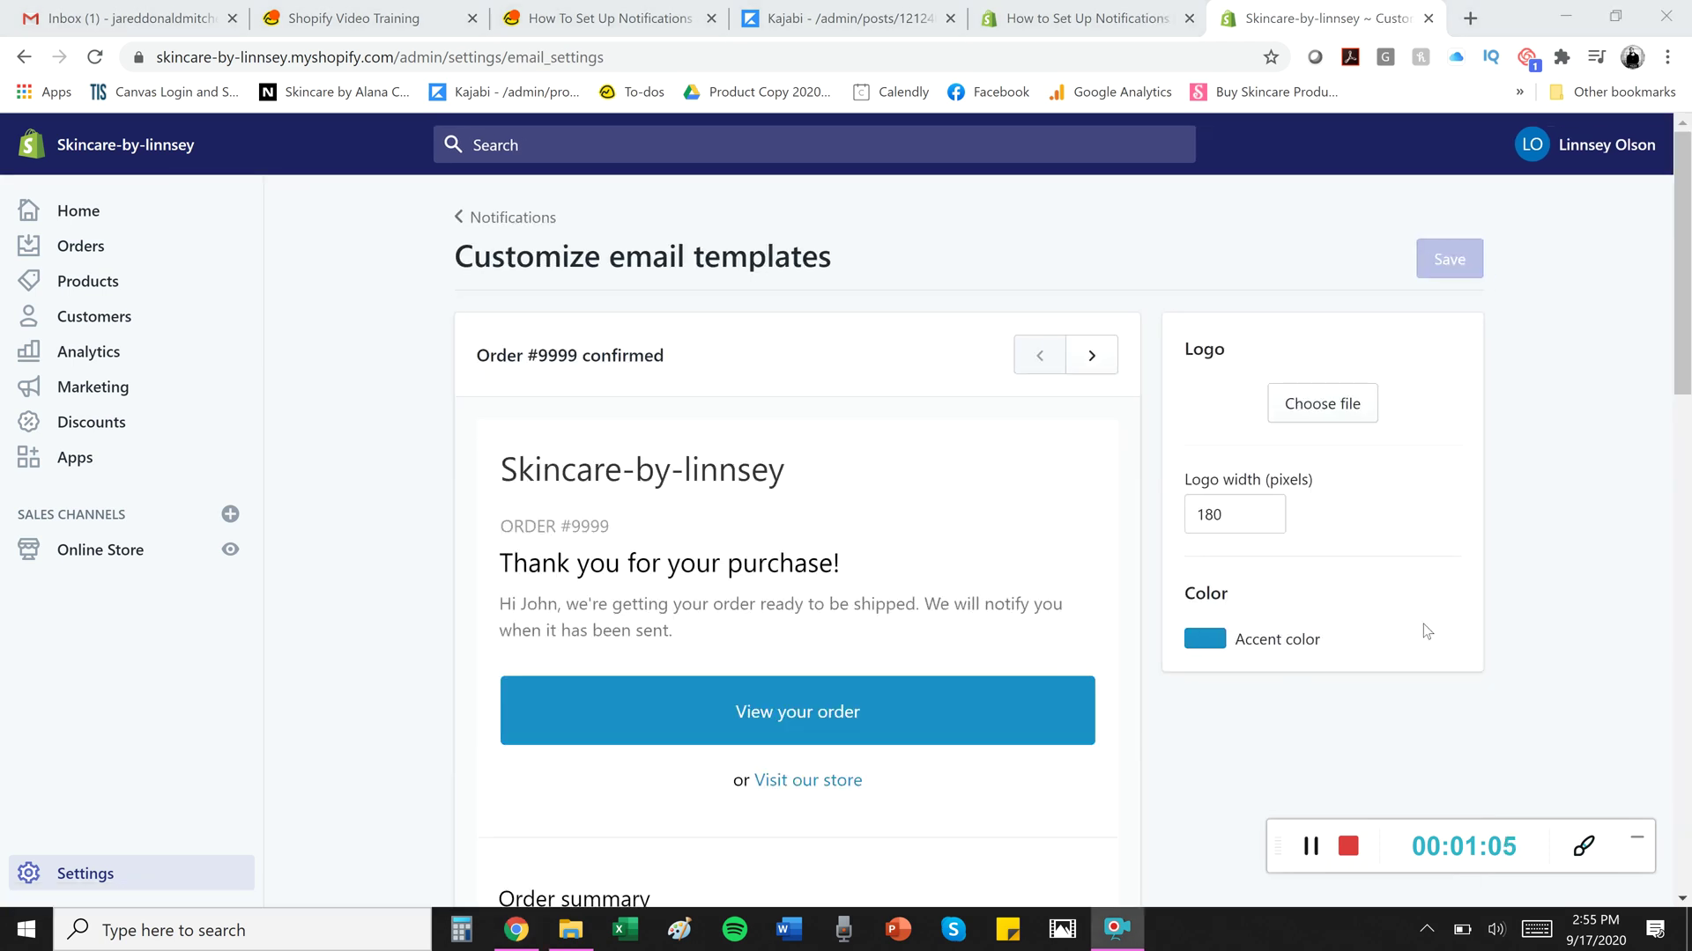
click(1352, 393)
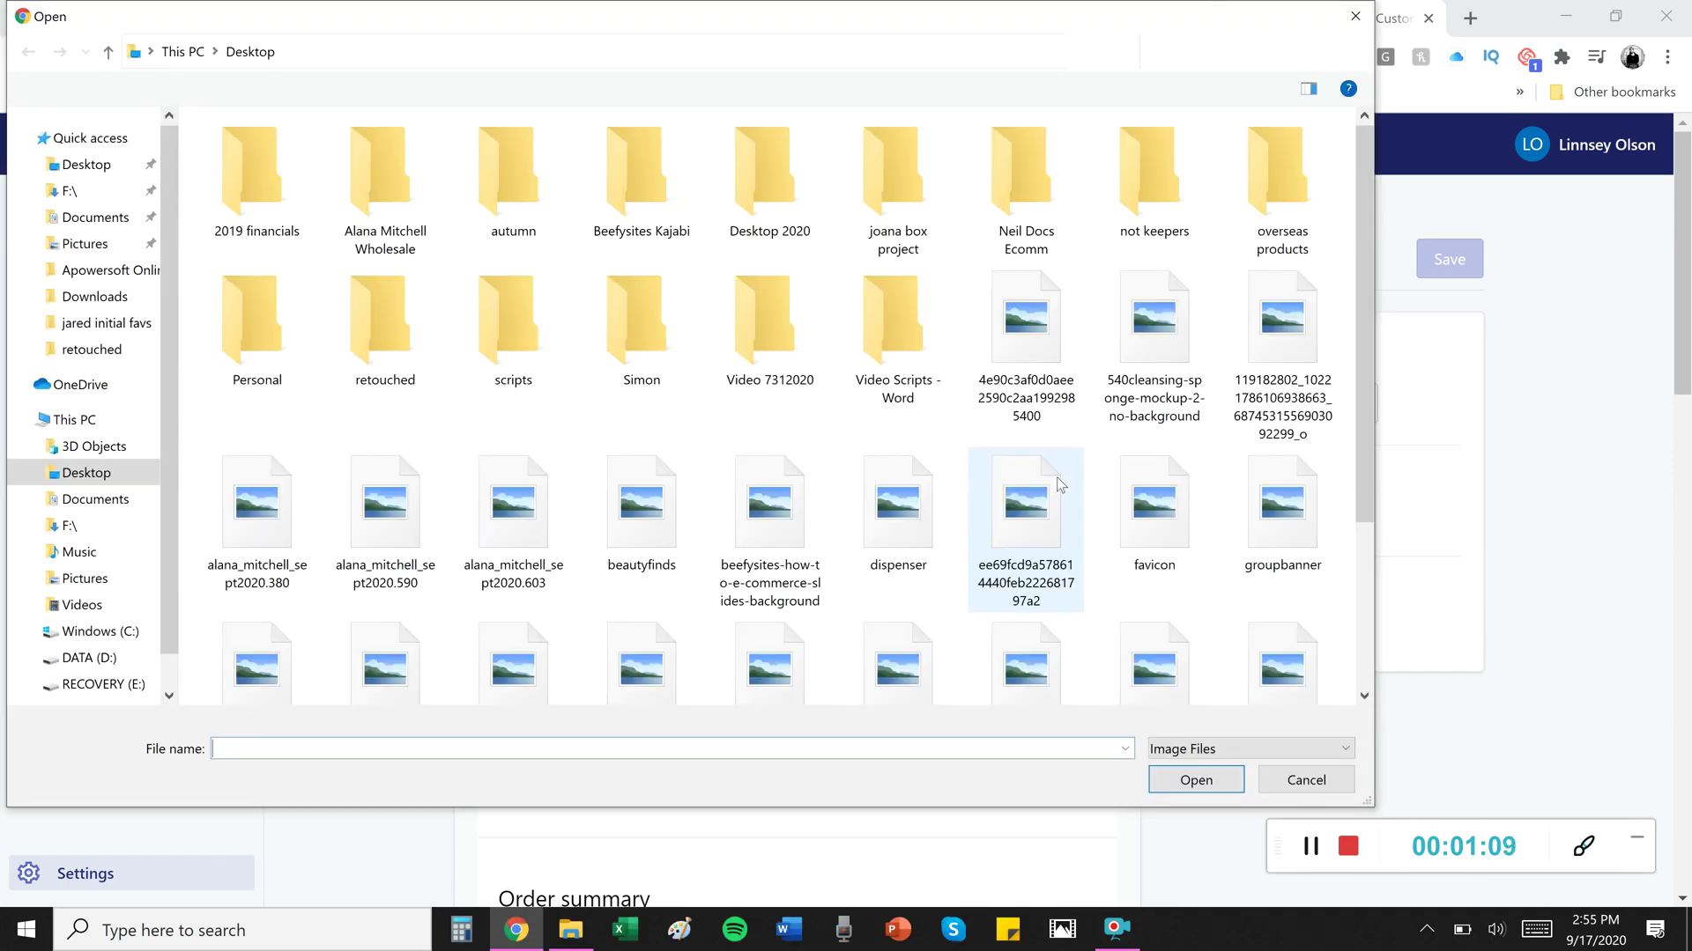
click(1265, 784)
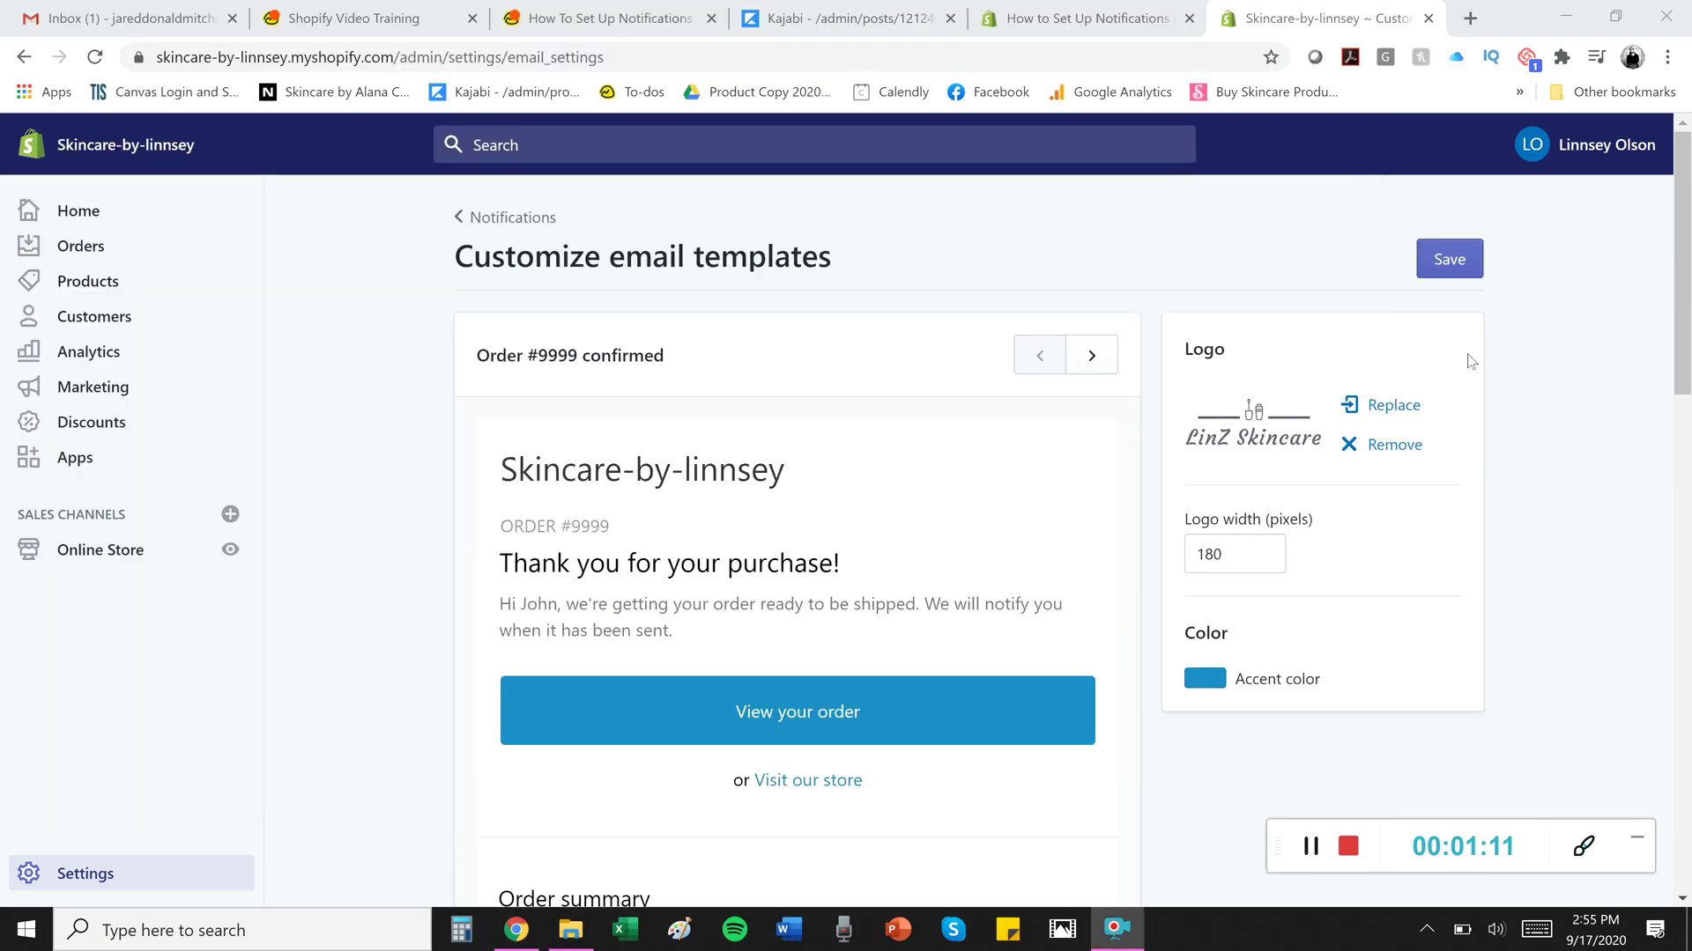
click(1468, 269)
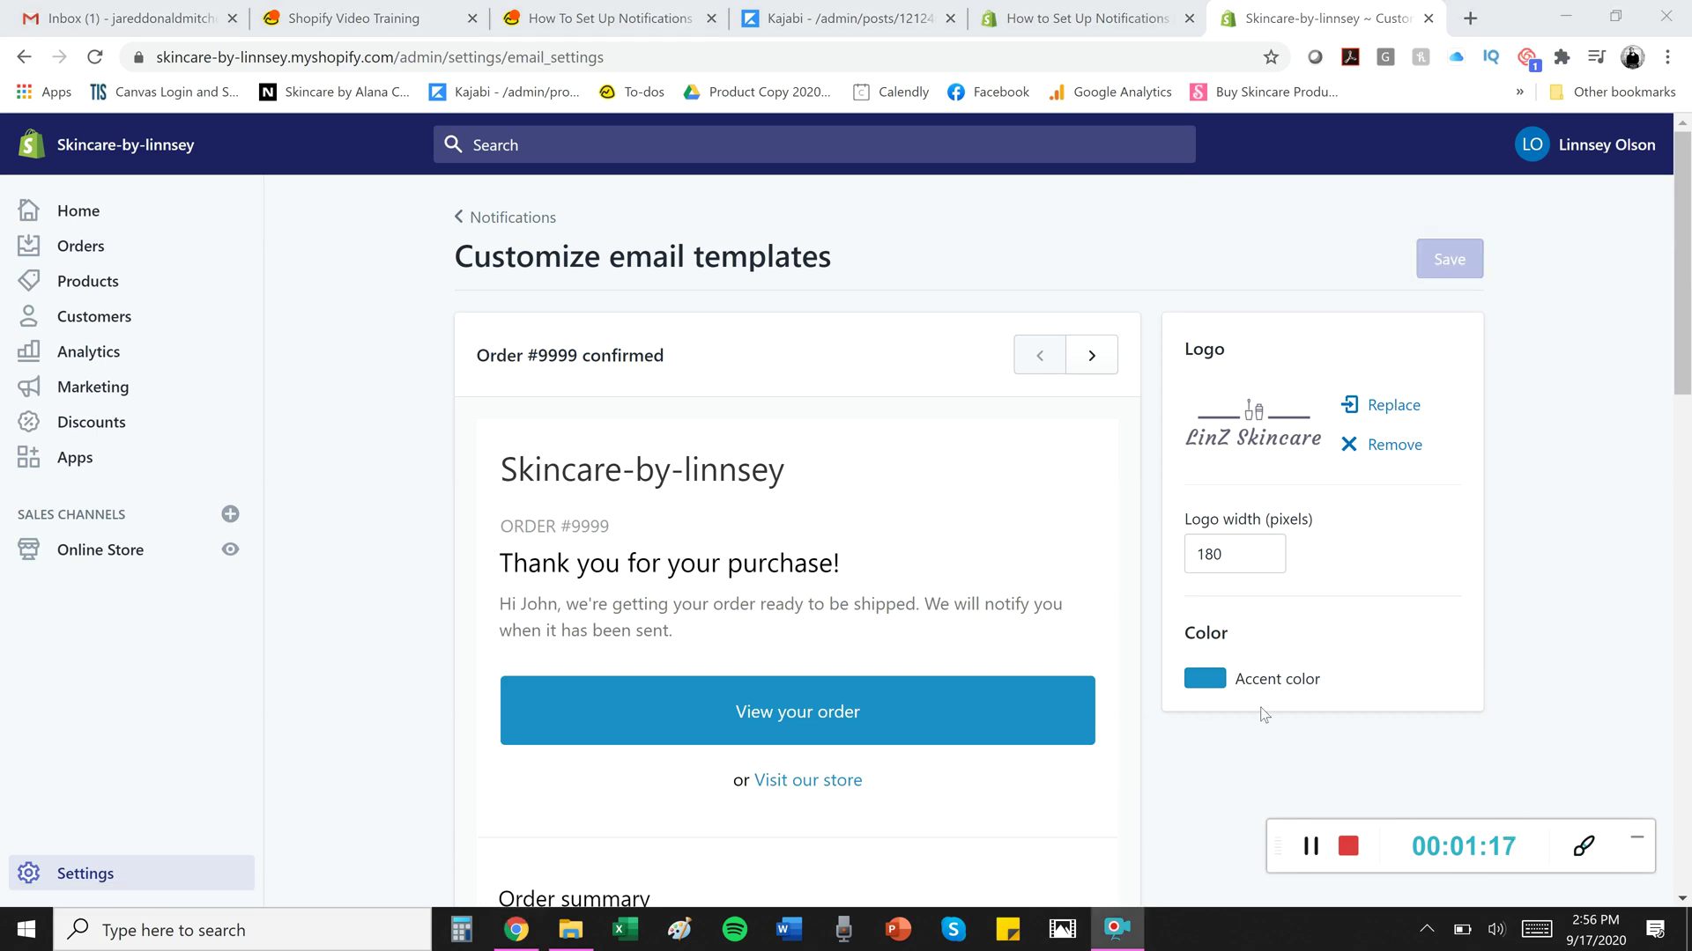
click(518, 220)
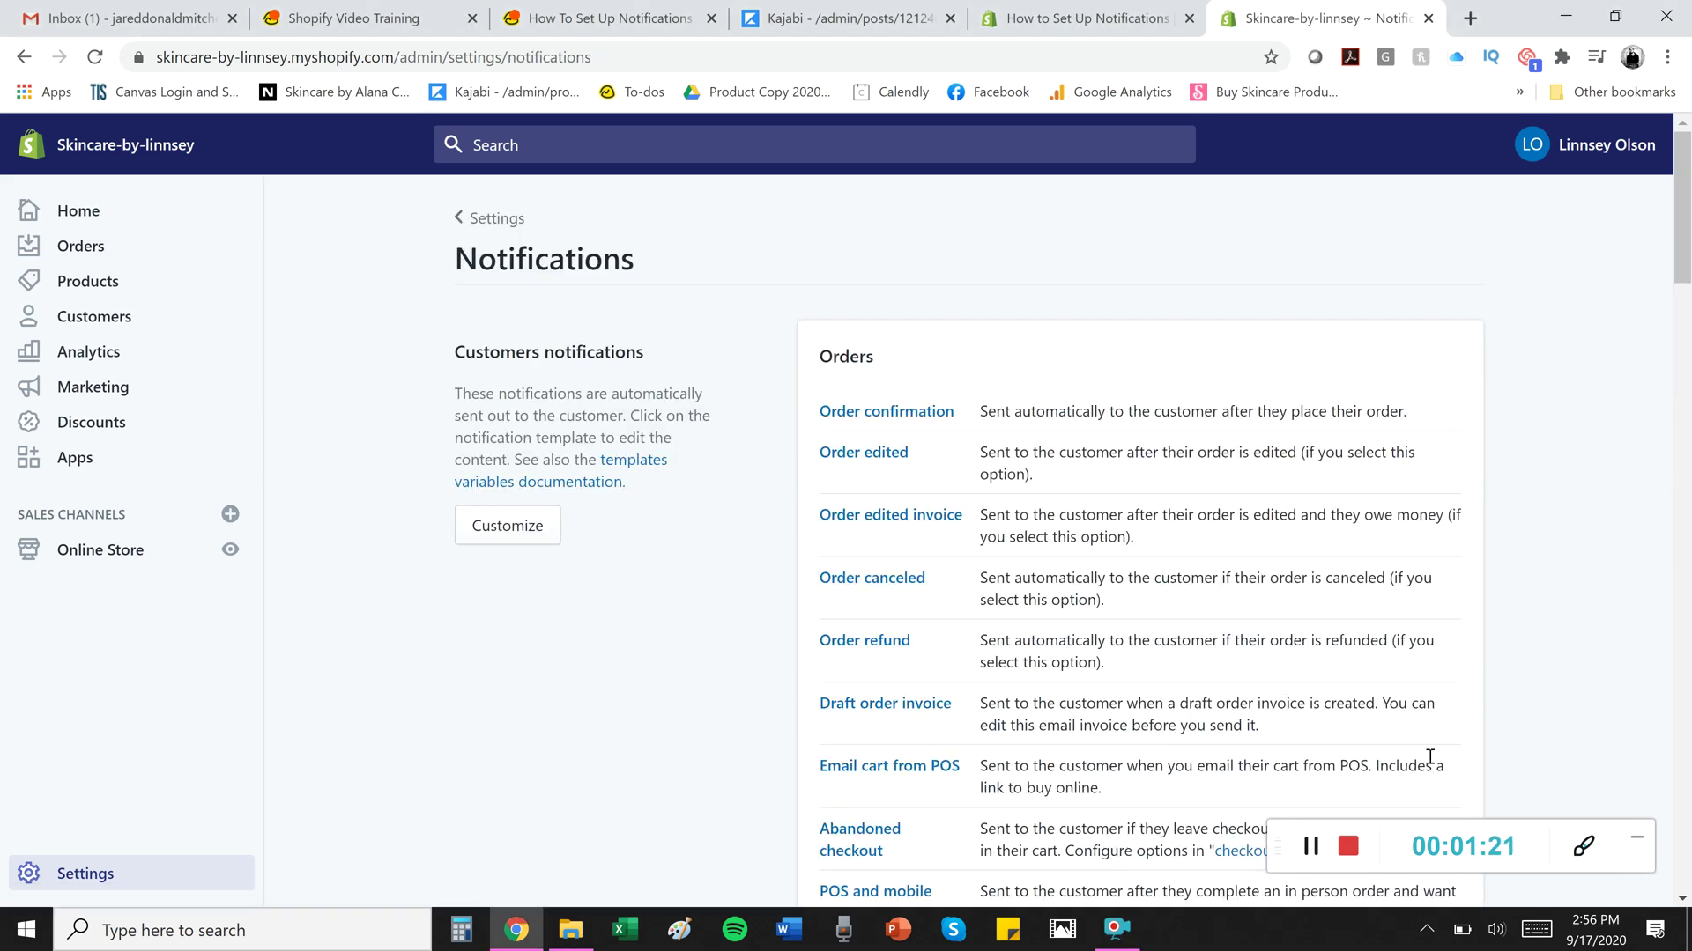
Step: Preview the order confirmation email template, then go back to the notifications list
click(1311, 850)
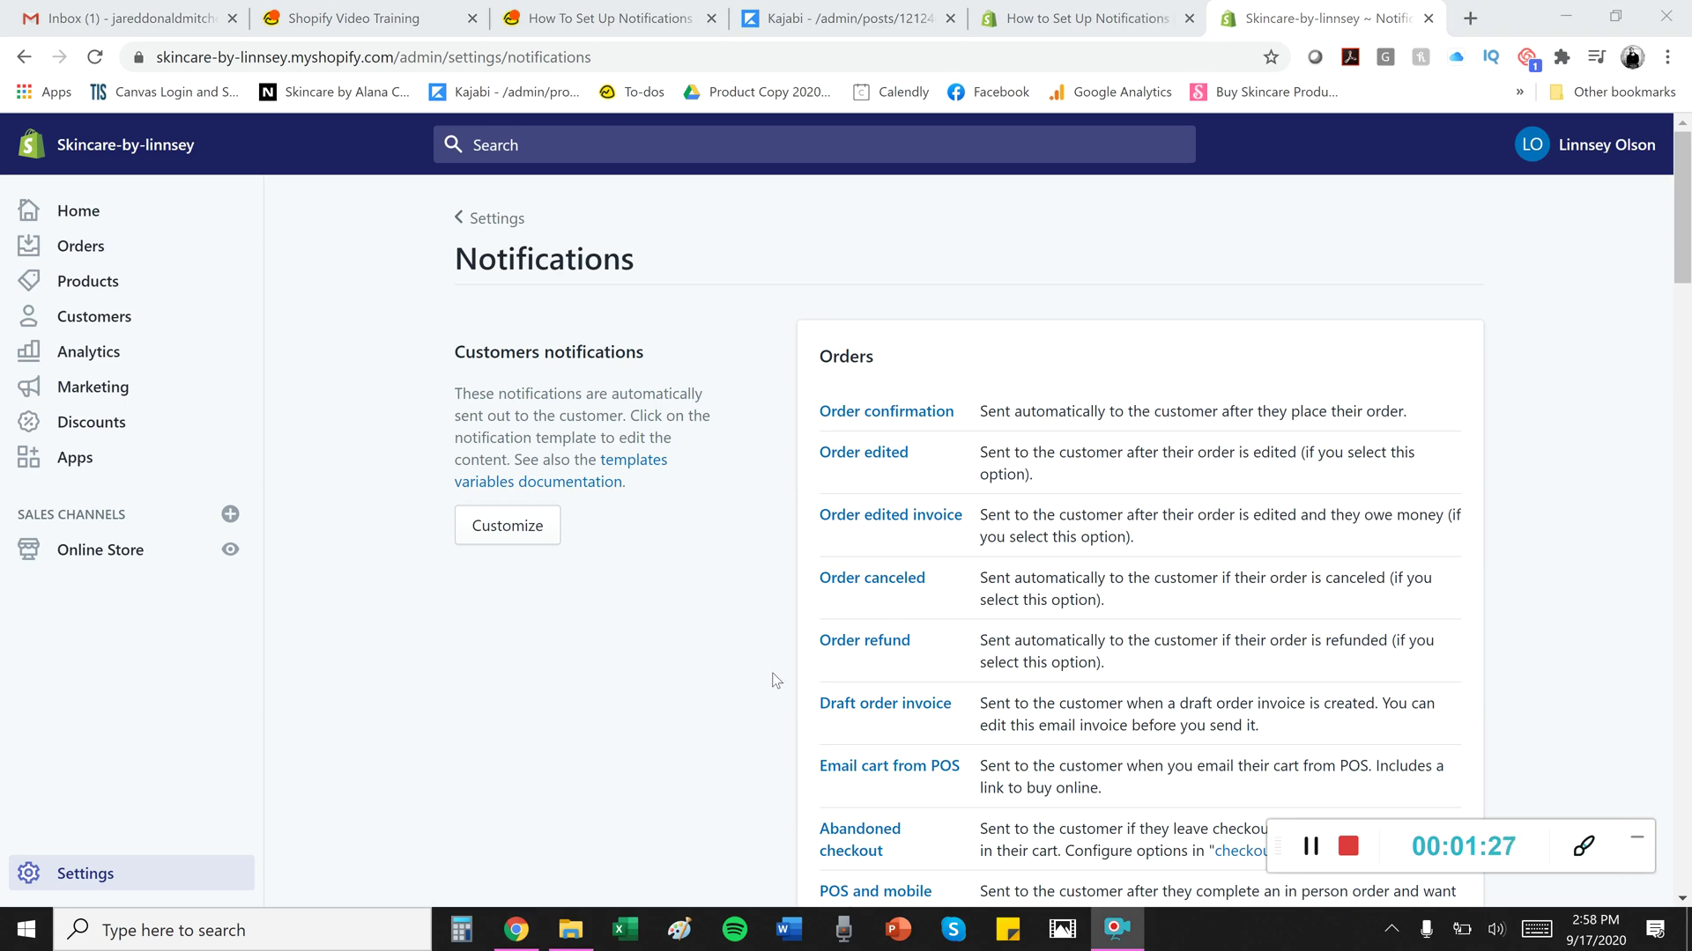
click(869, 410)
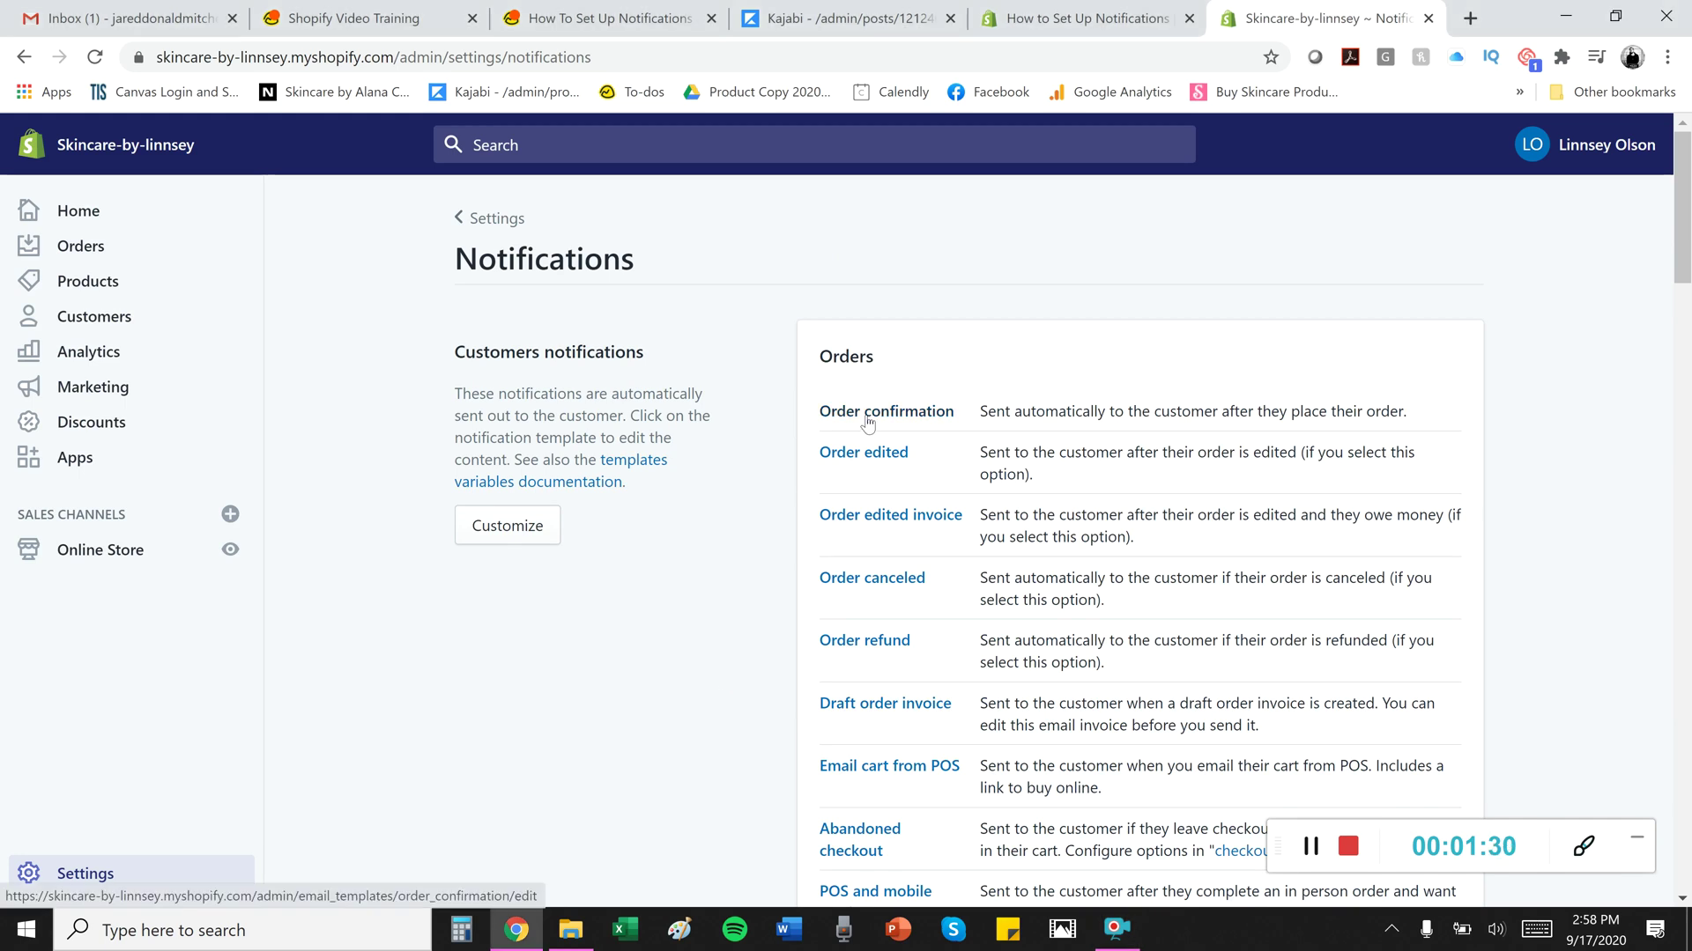
click(1313, 852)
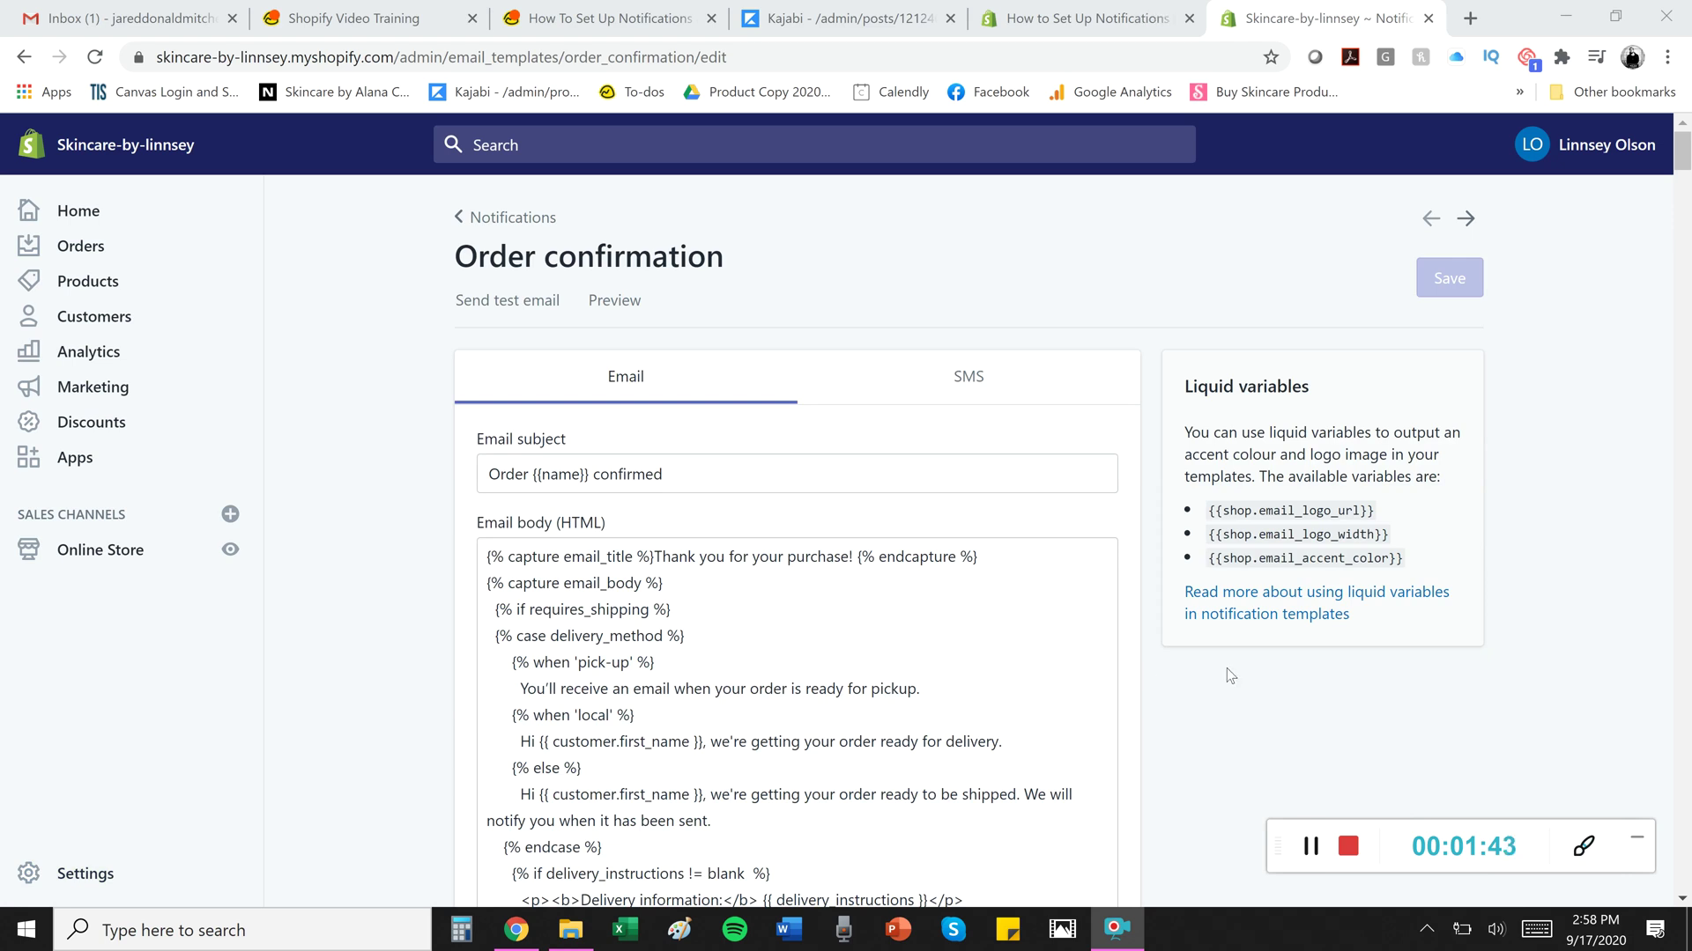
click(622, 311)
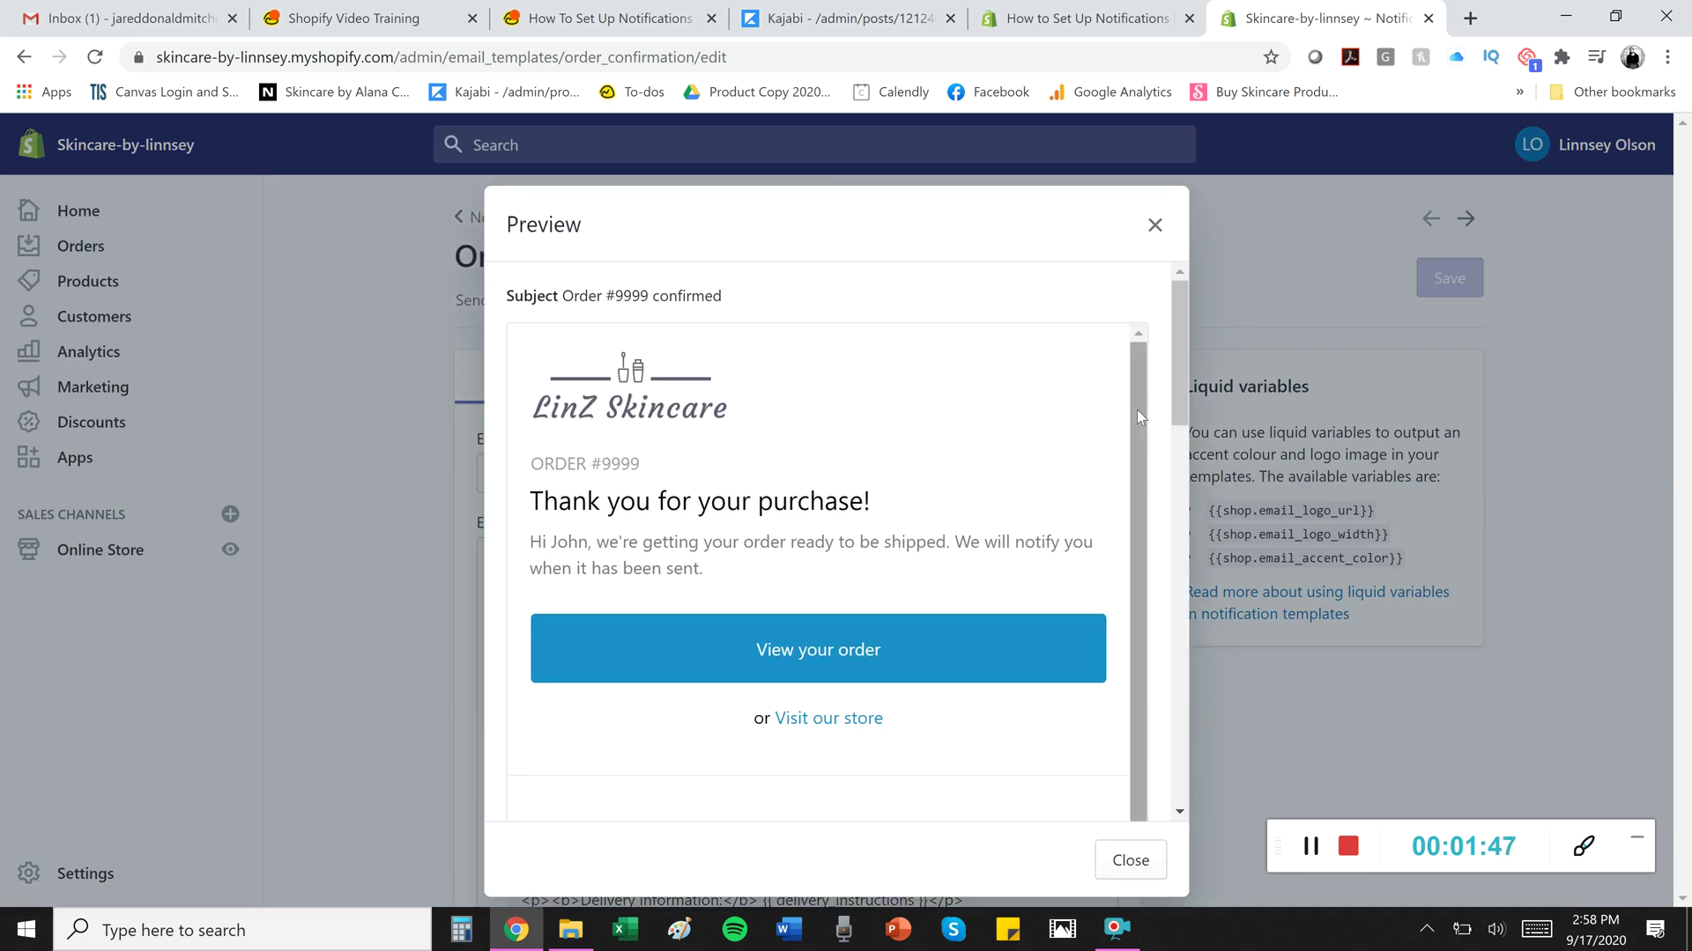
click(1154, 226)
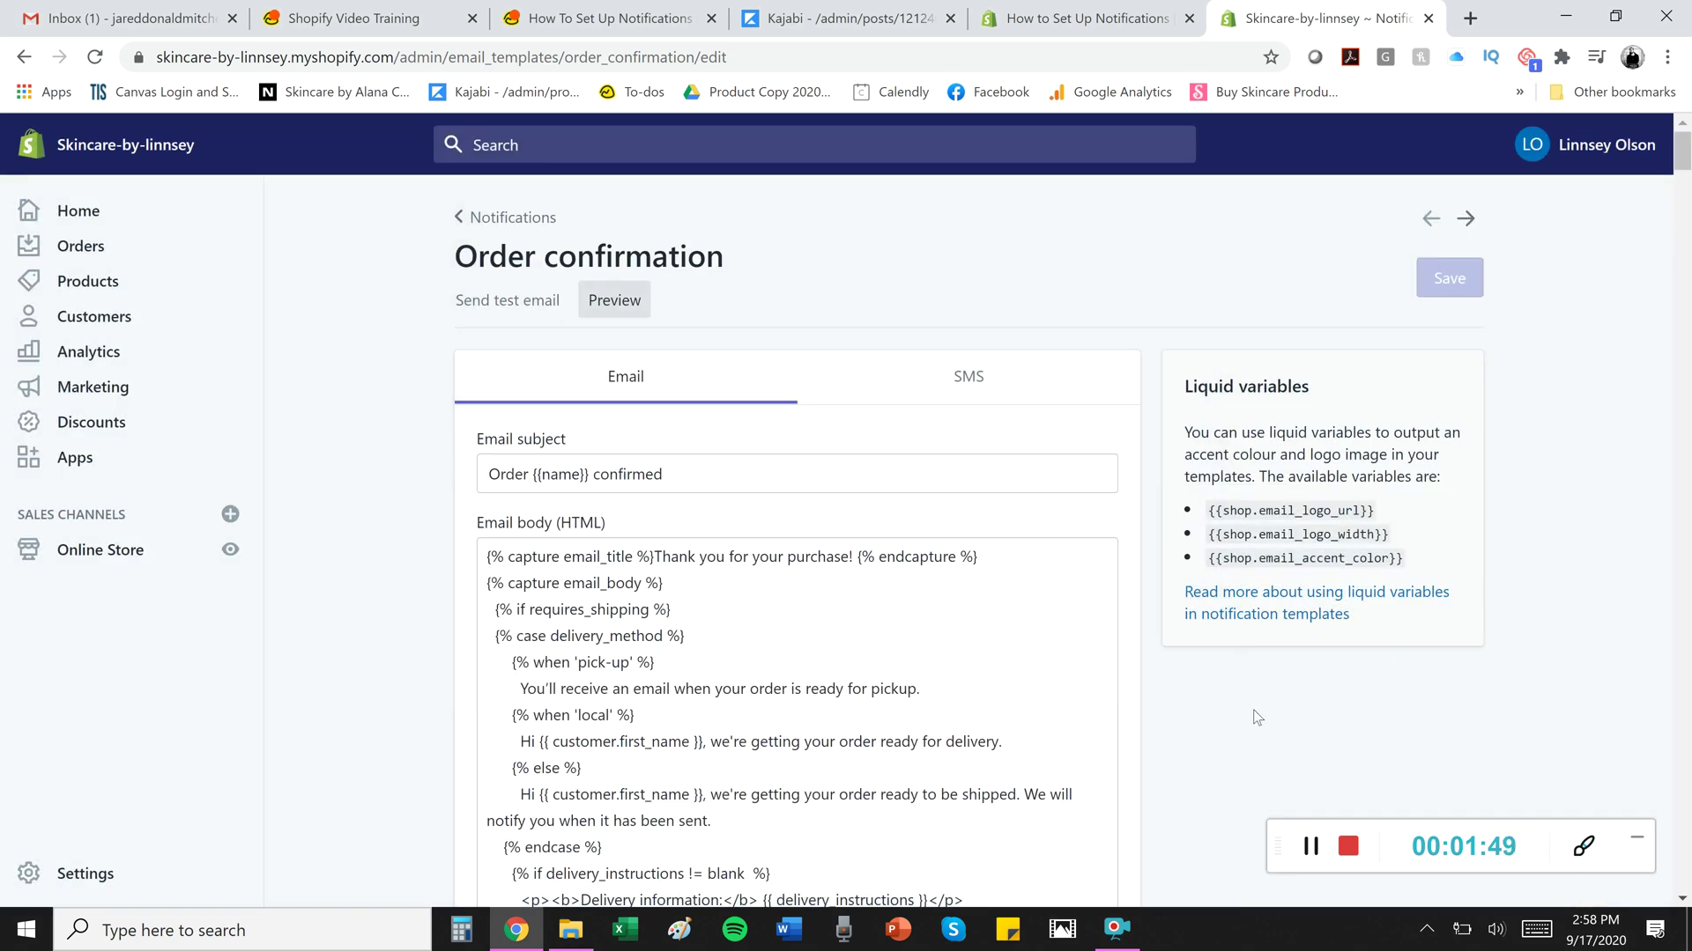
key(alt+Left)
Step: Open the Abandoned checkout notification template and preview its email
scroll(1208, 441, down, 1)
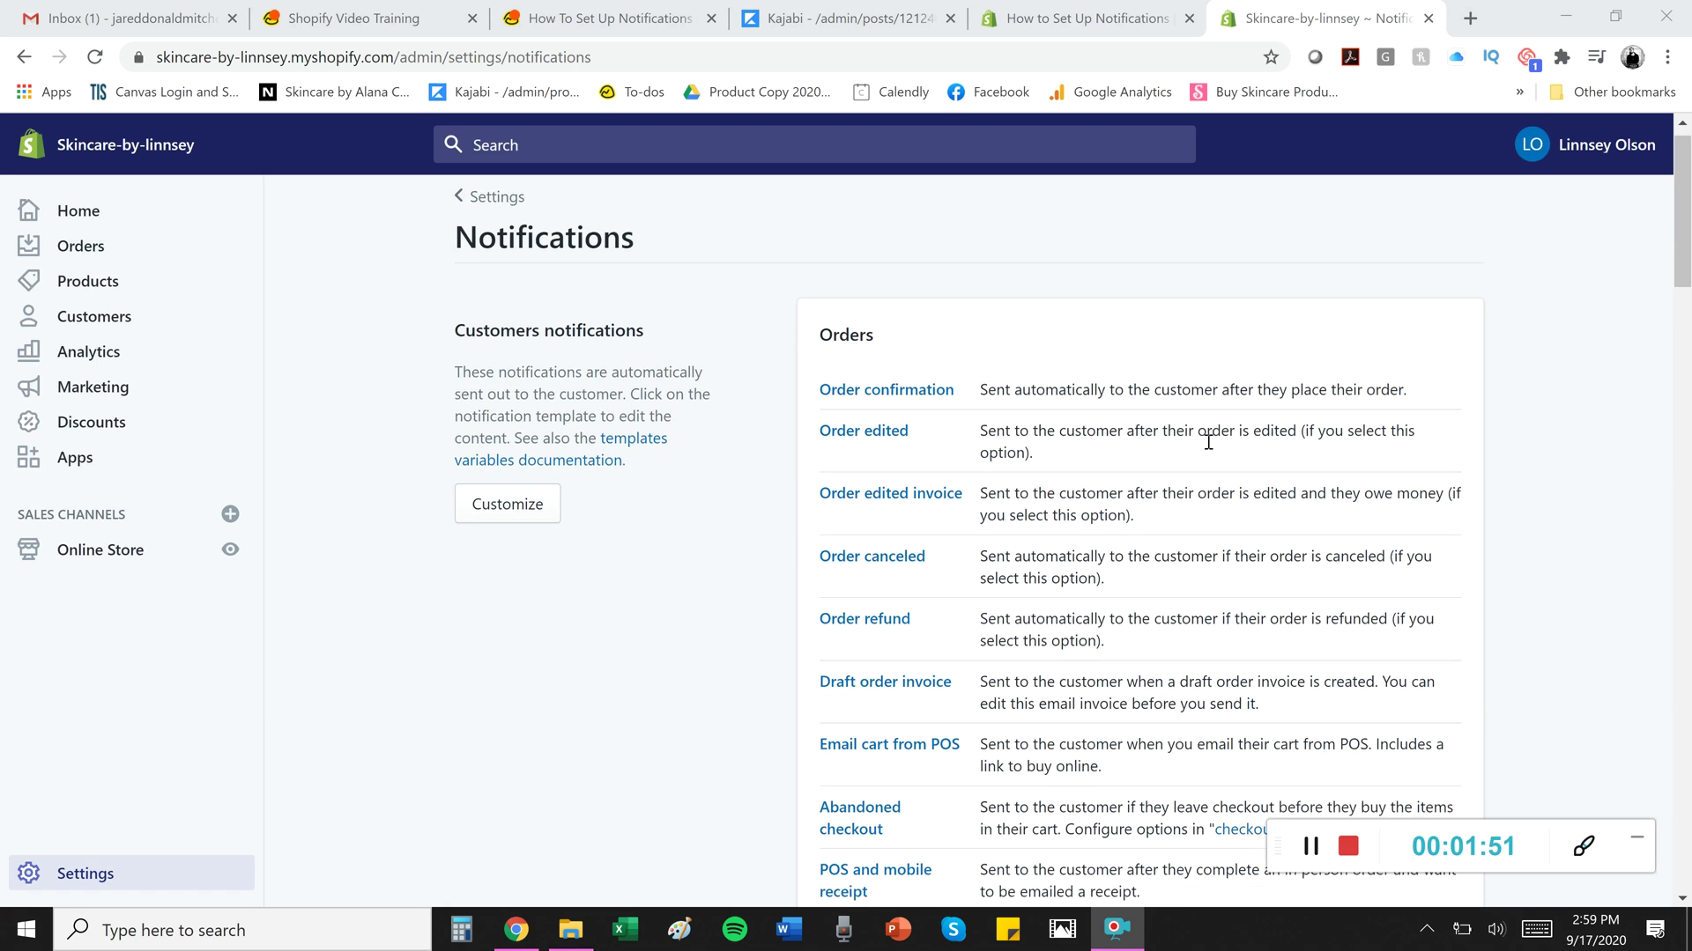
scroll(1207, 441, down, 2)
click(860, 610)
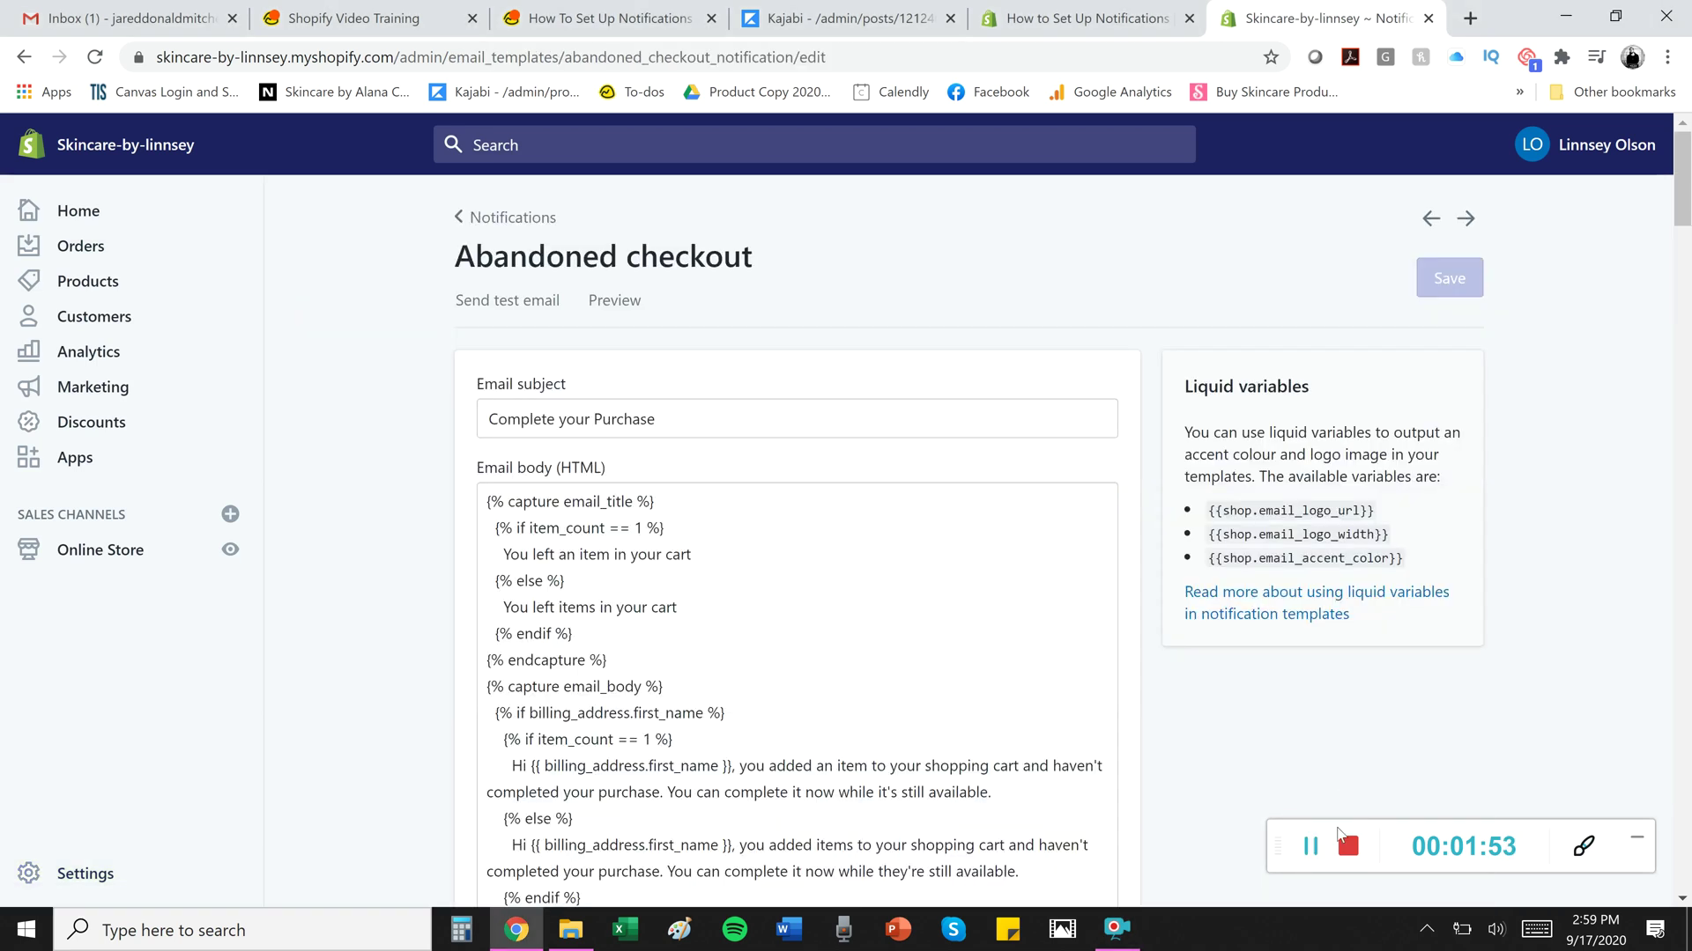
click(1312, 847)
click(627, 305)
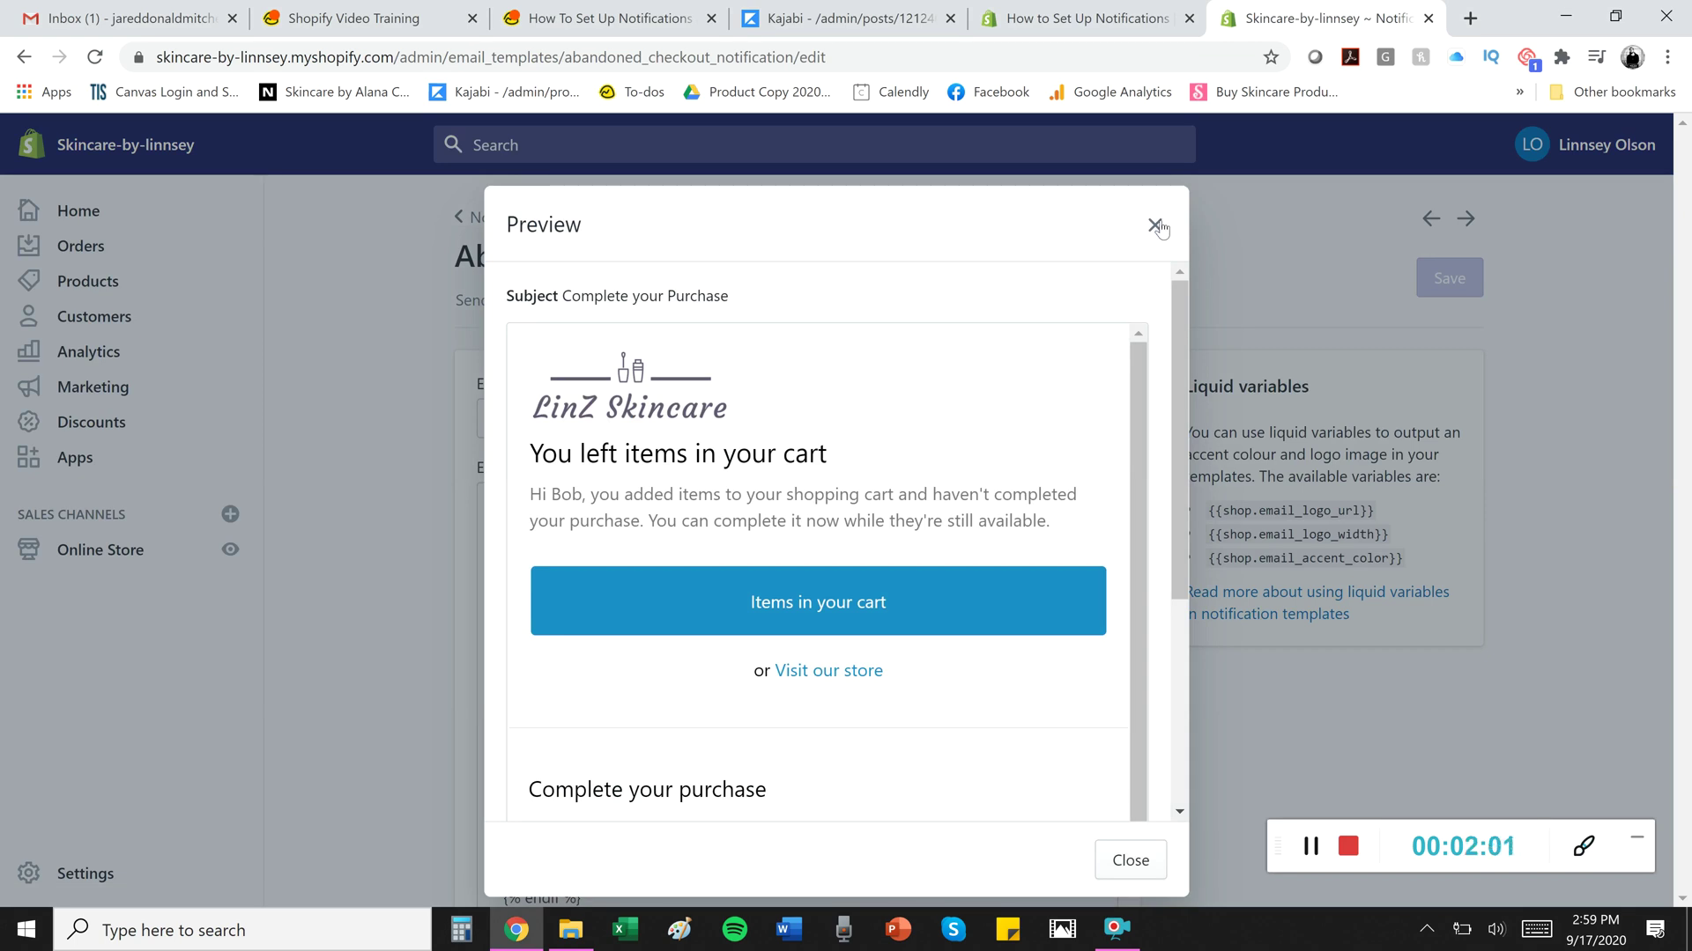
click(1155, 226)
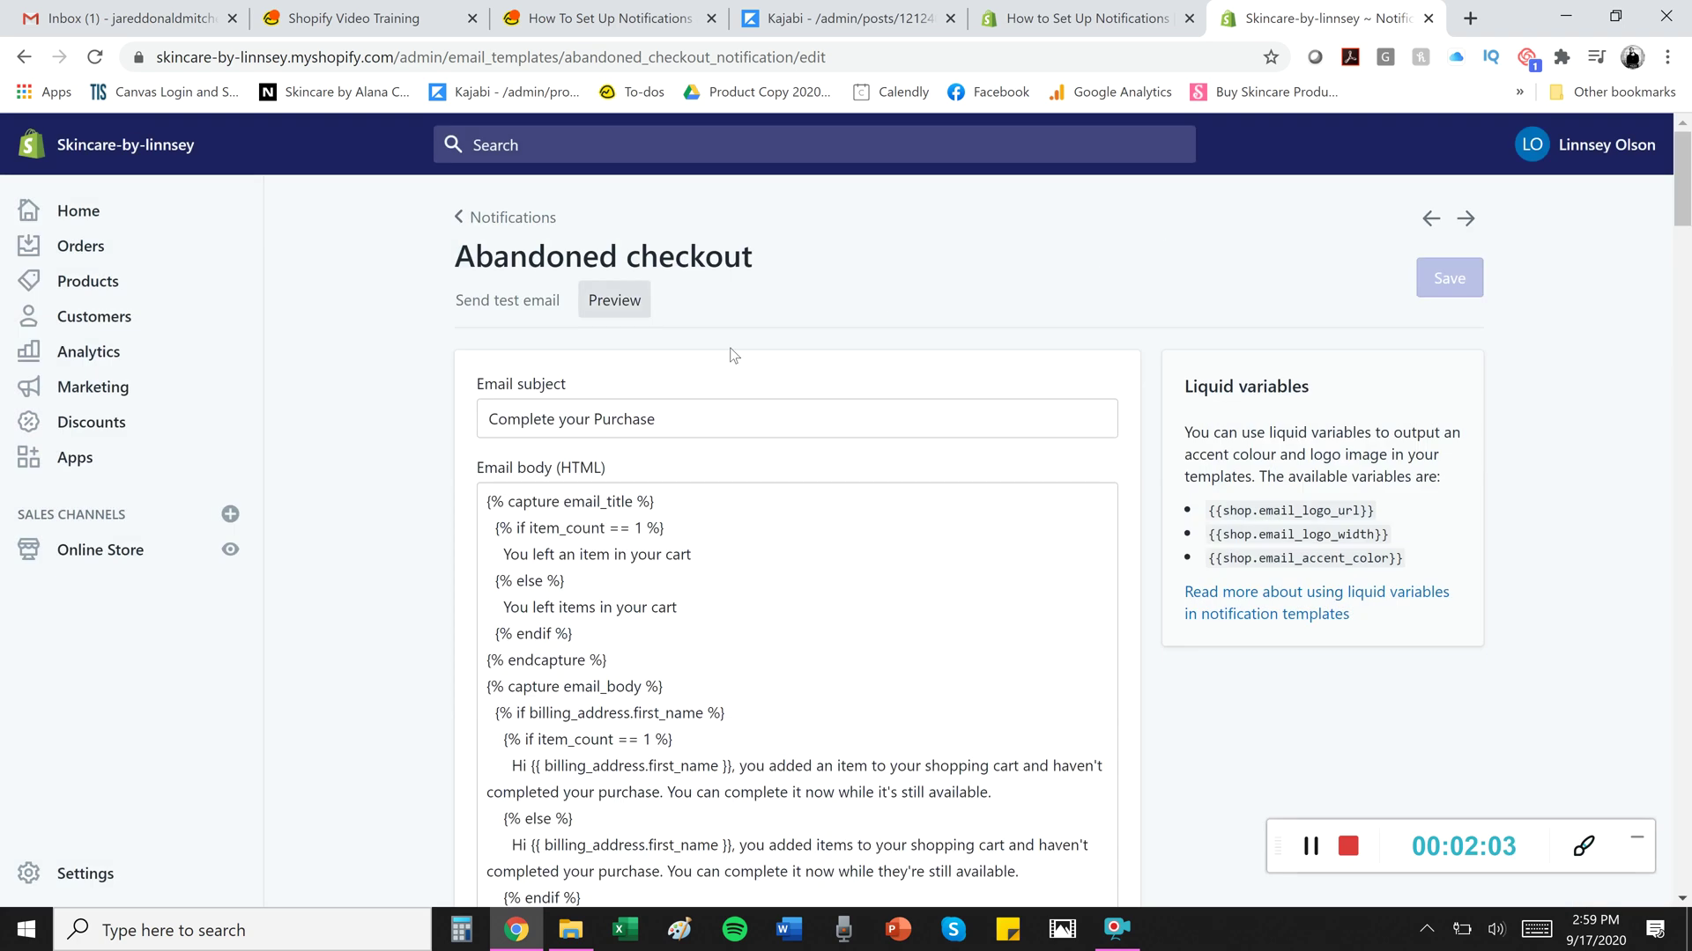
Step: Change the abandoned checkout email subject to "HEY! Complete your Purchase!" and save the template
click(482, 421)
text(HEY!)
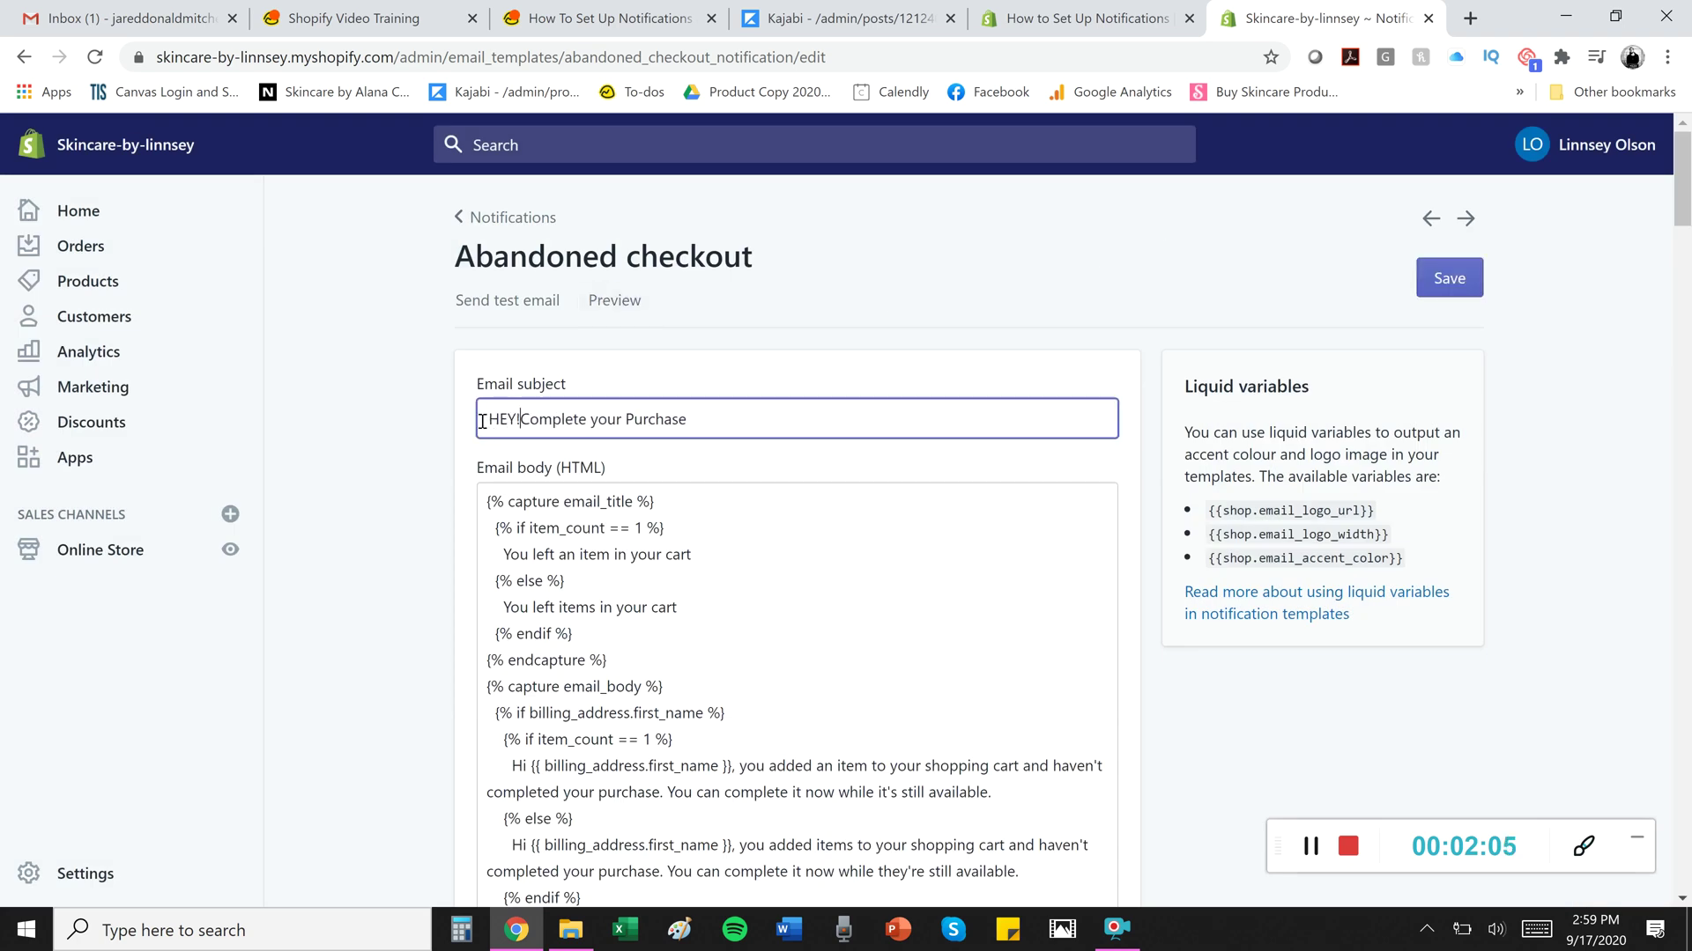
click(858, 416)
click(1448, 278)
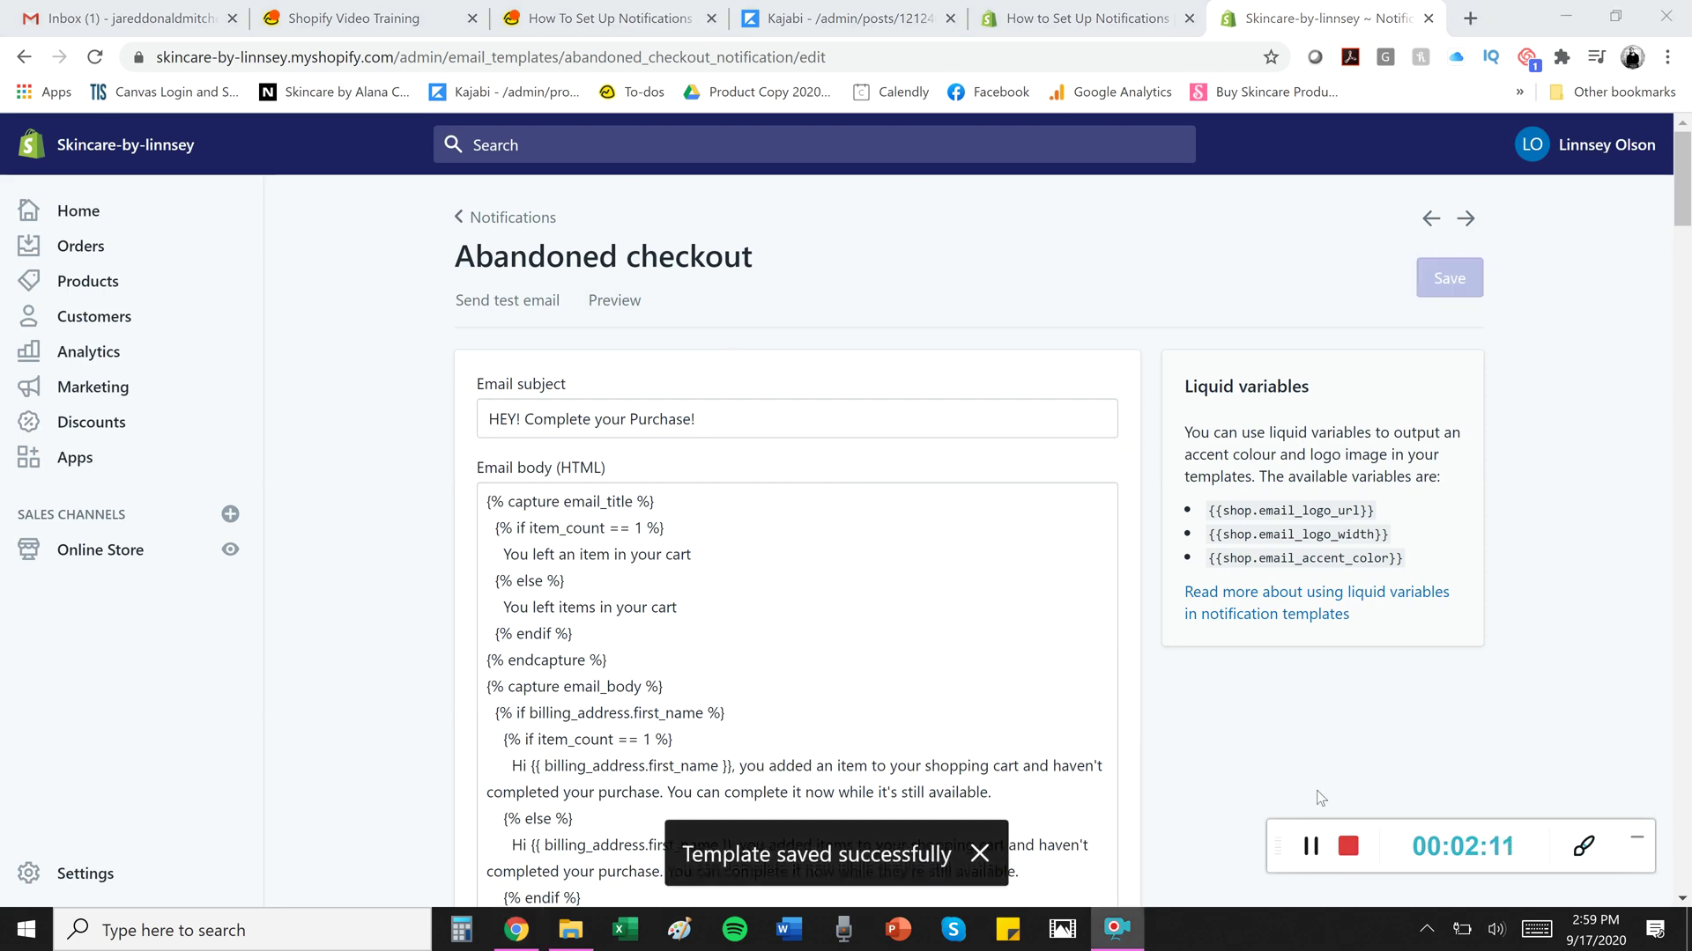
Step: Return to the notifications list and look over the shipping and local delivery notifications
click(511, 218)
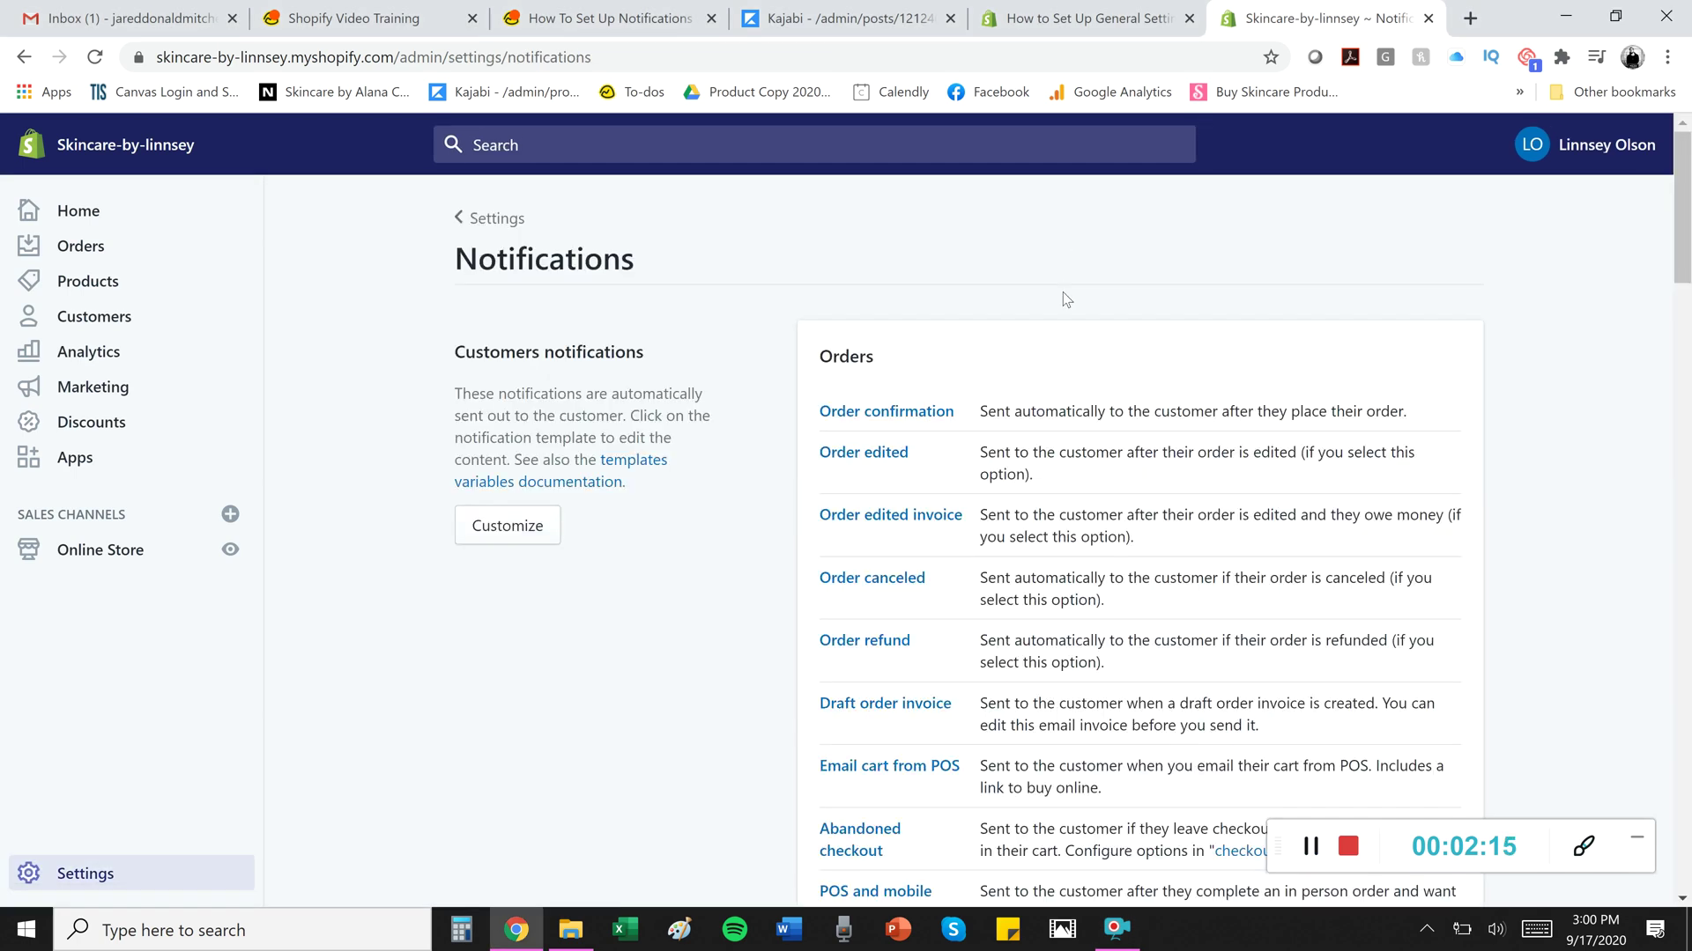
scroll(1133, 444, down, 3)
scroll(1132, 443, down, 8)
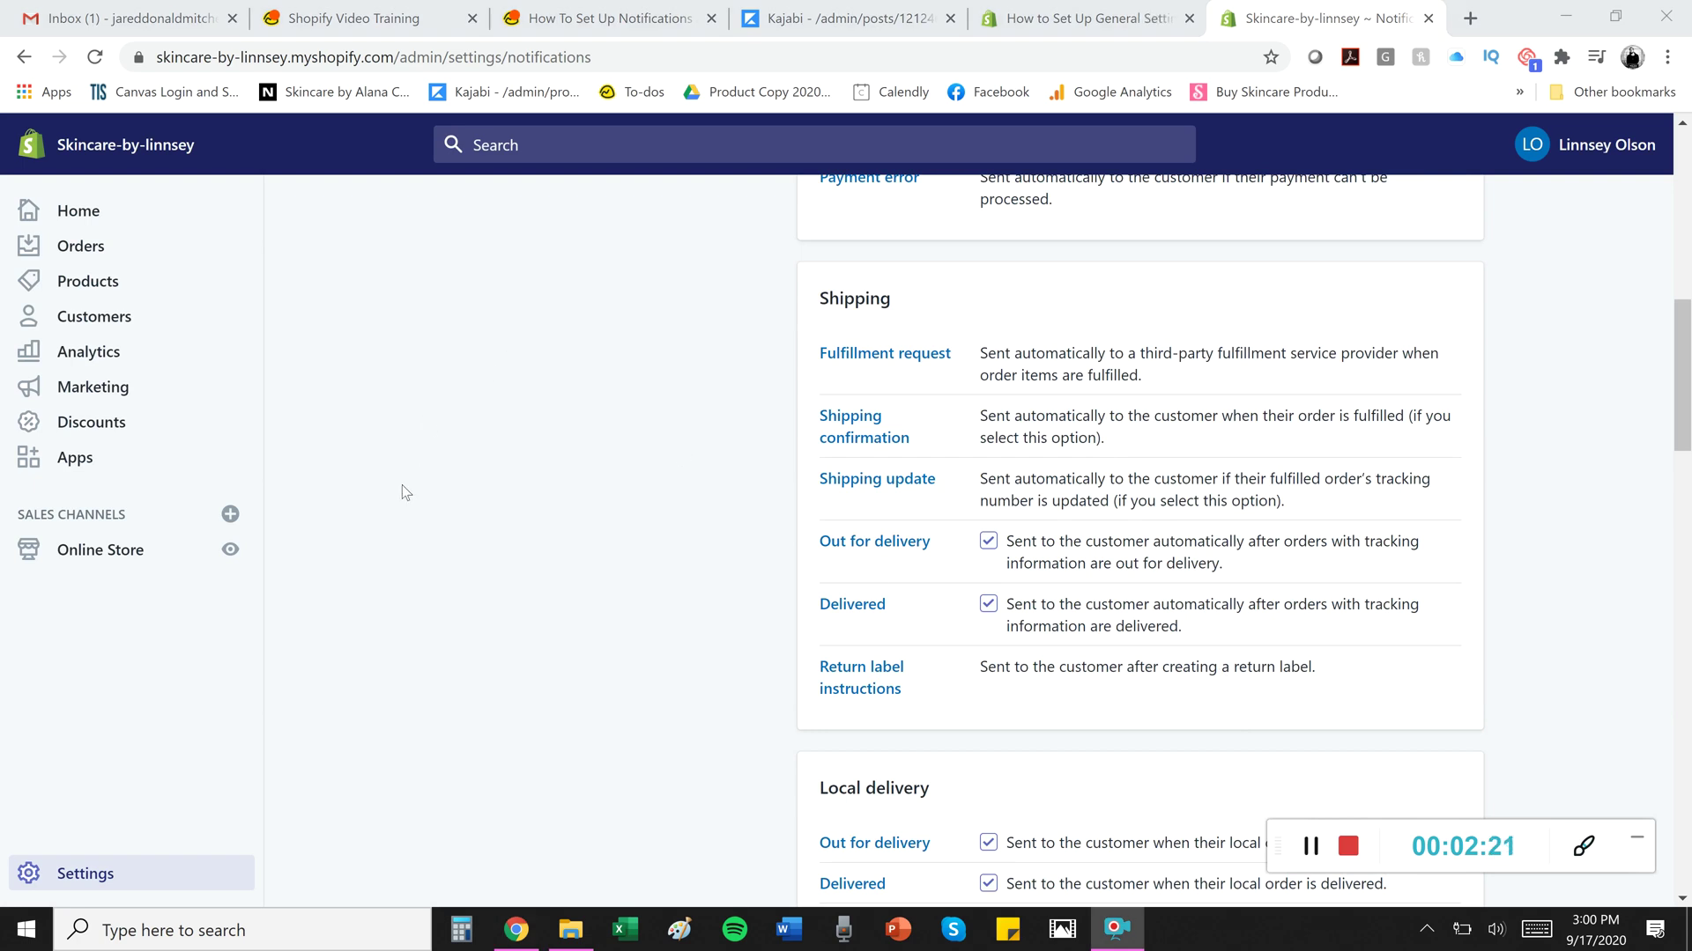
Step: Open the store's general settings and set the store industry to Beauty
click(91, 878)
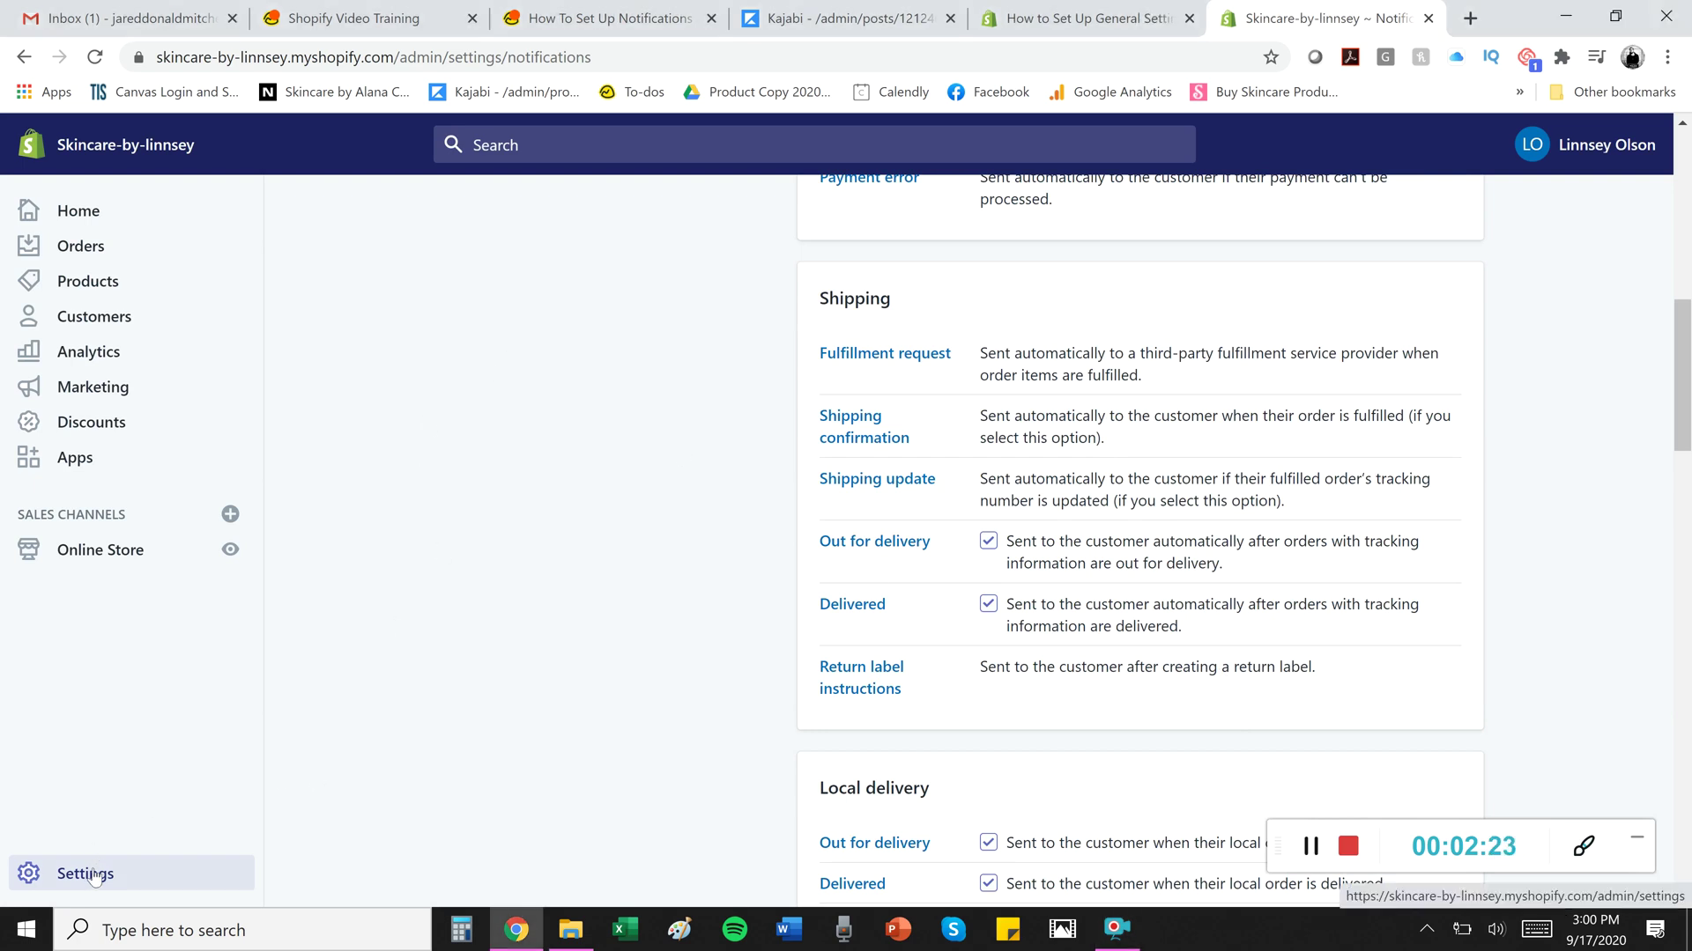
click(593, 346)
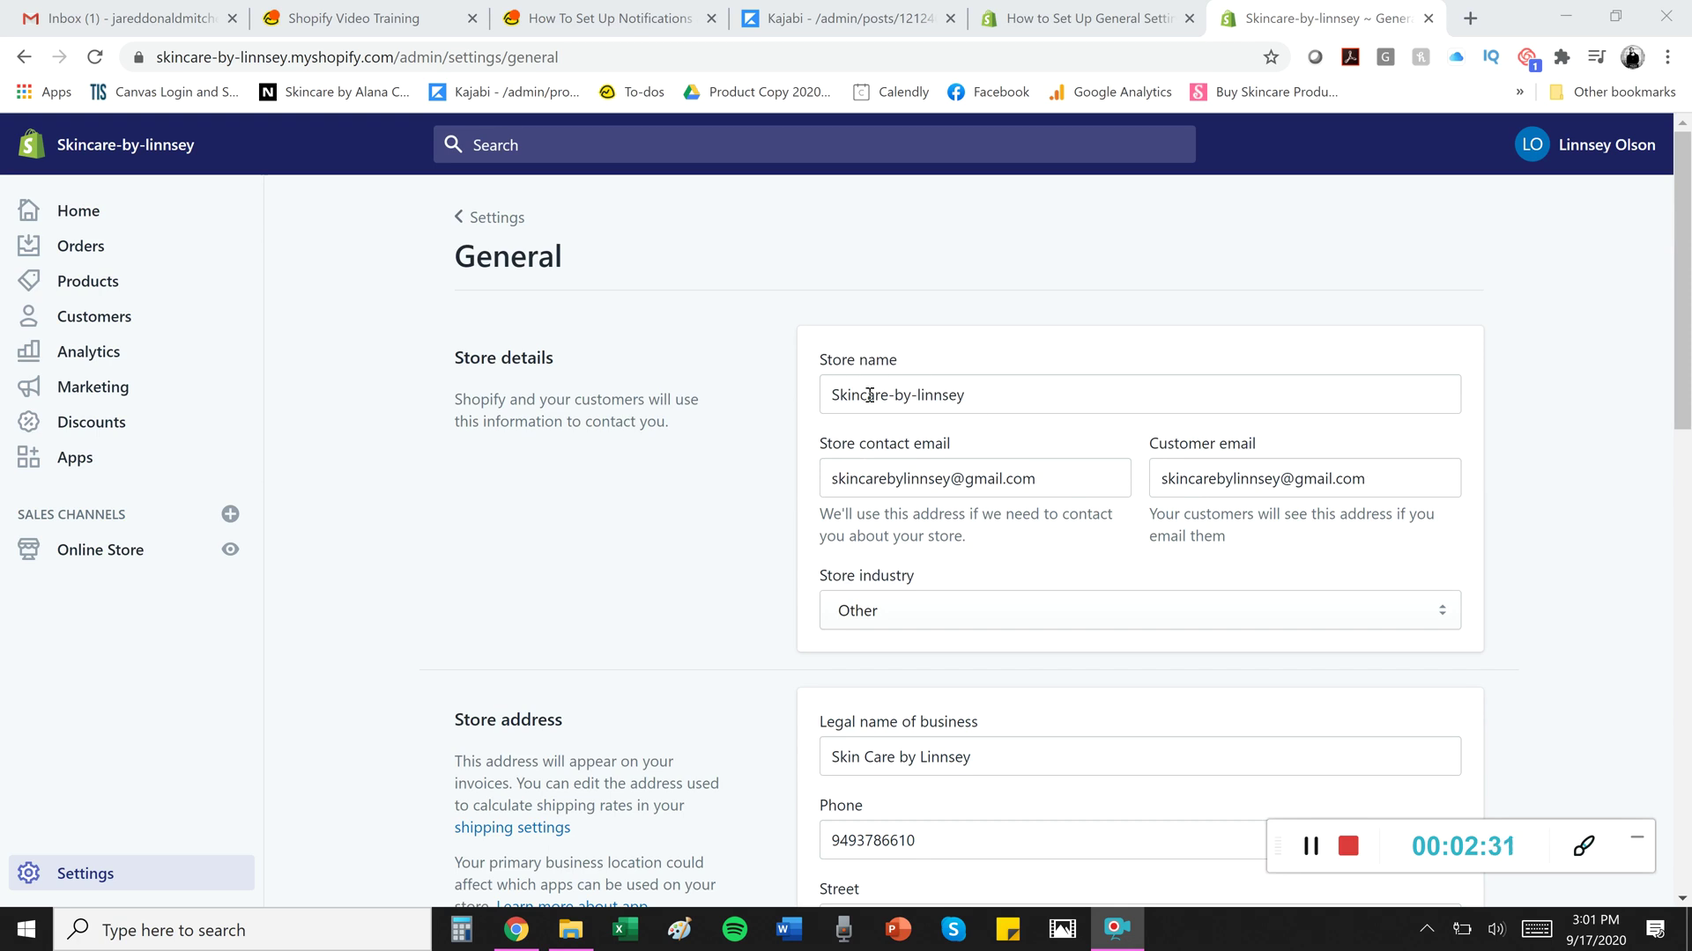
click(1443, 617)
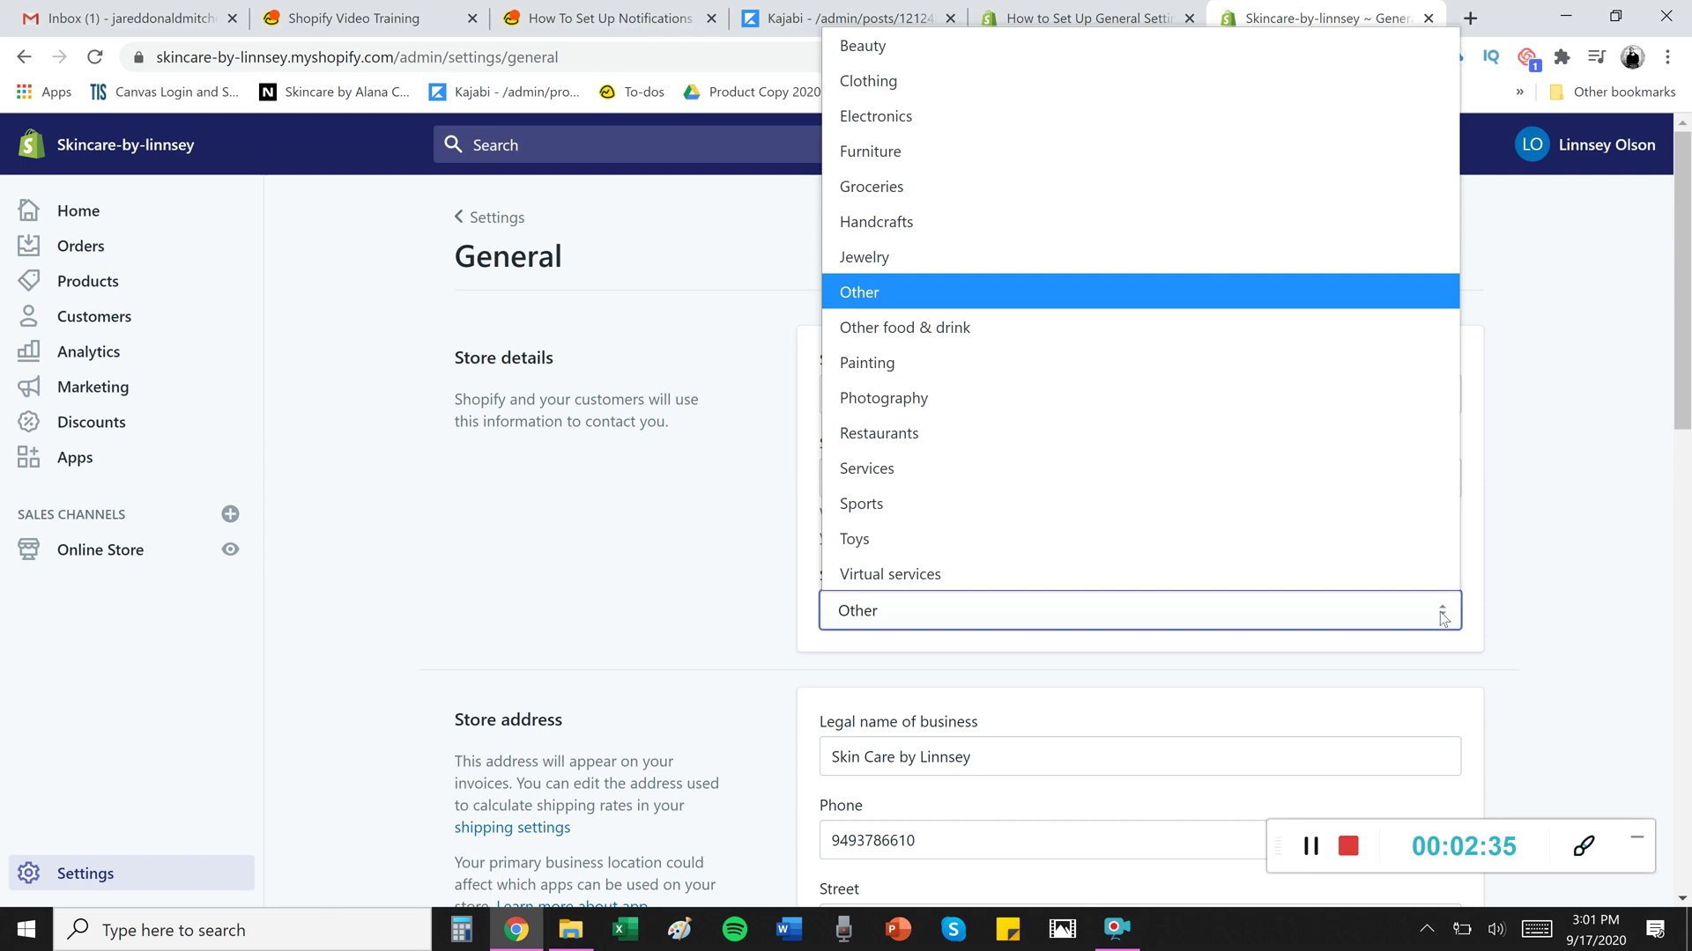
click(1284, 52)
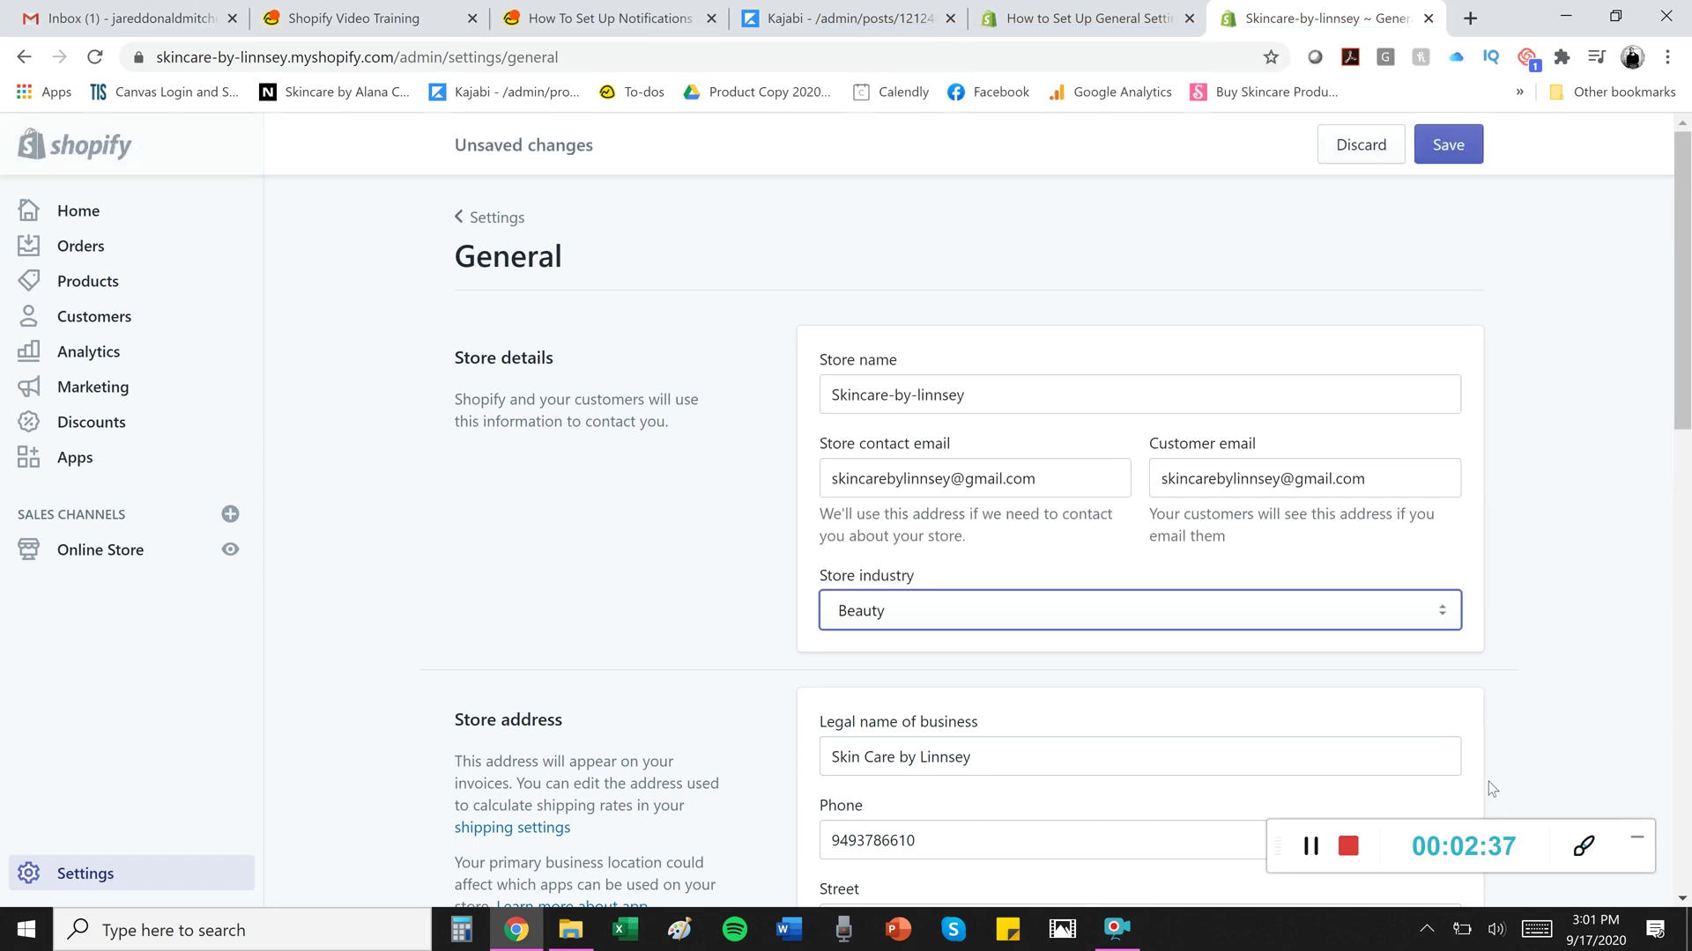
Step: Review the store address, standards and formats, and store currency, and save the general settings
scroll(1297, 675, down, 4)
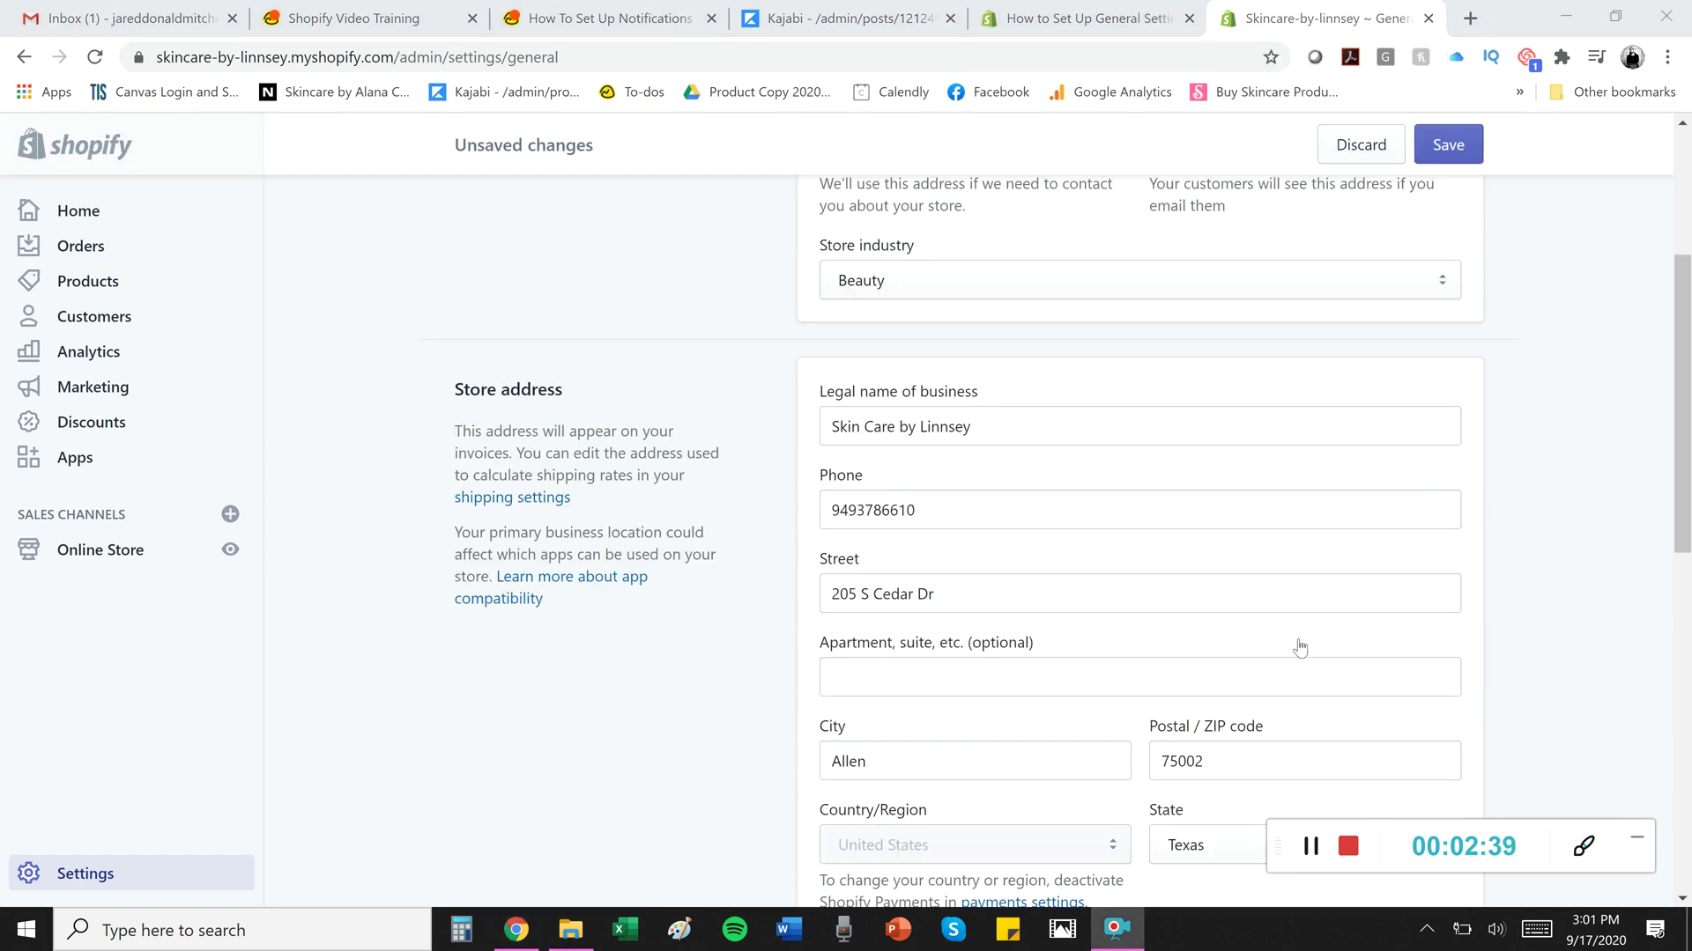
scroll(1113, 421, down, 1)
scroll(1113, 423, down, 3)
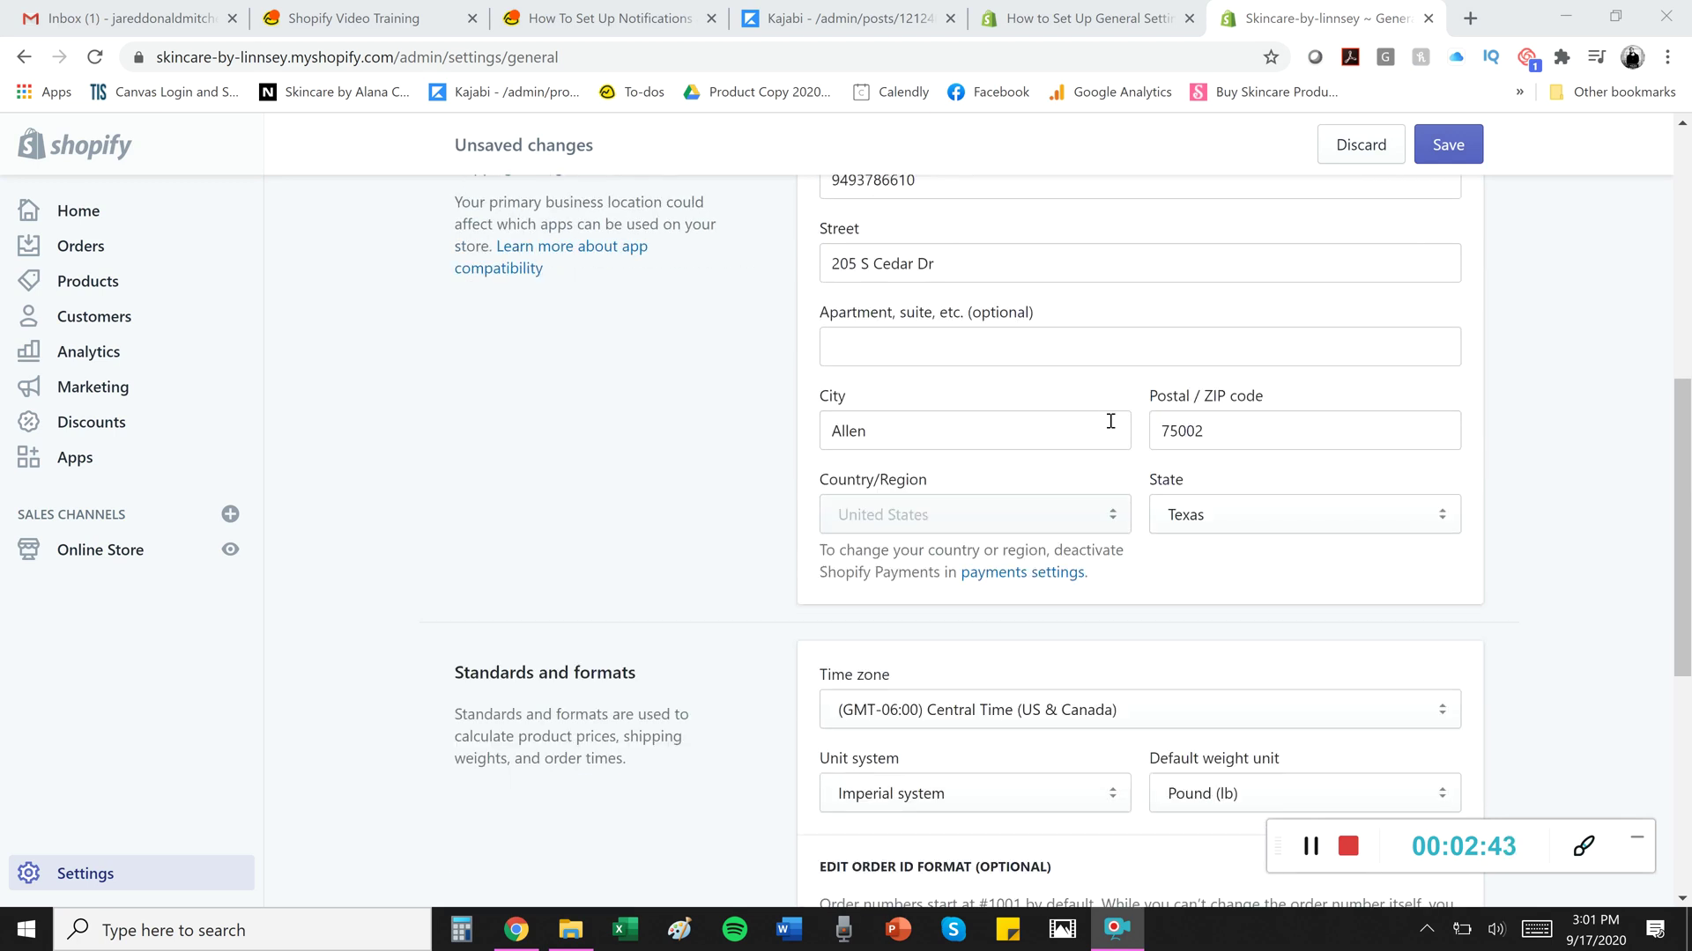
scroll(1107, 427, down, 1)
scroll(1004, 571, down, 1)
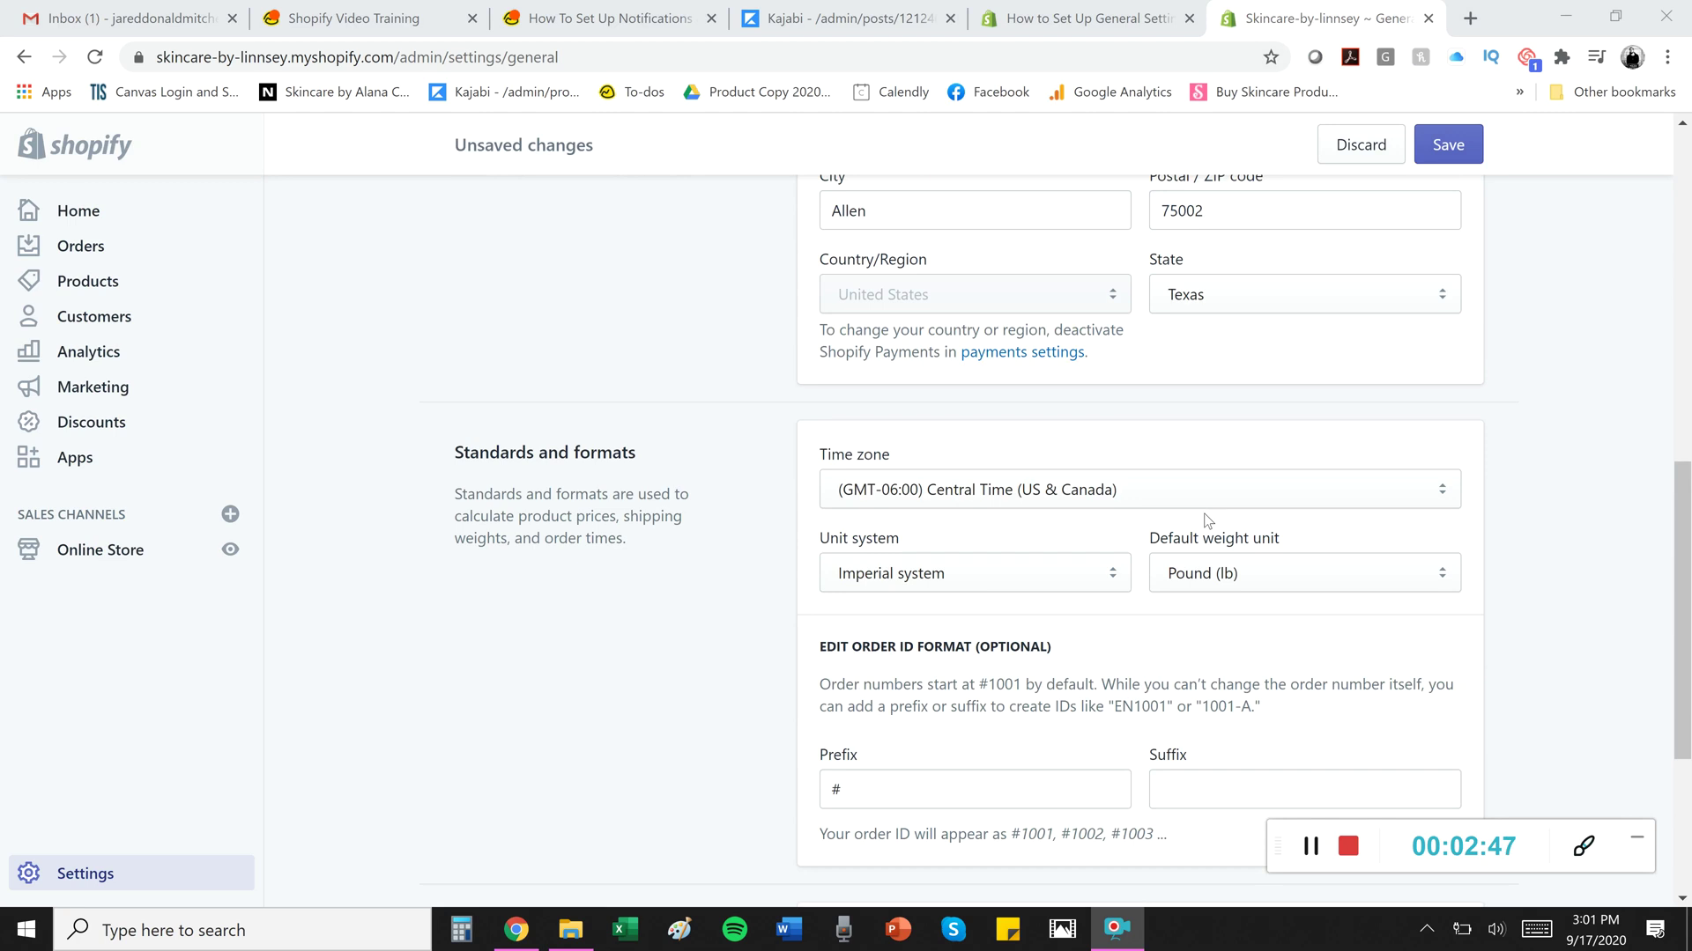
scroll(1445, 563, down, 1)
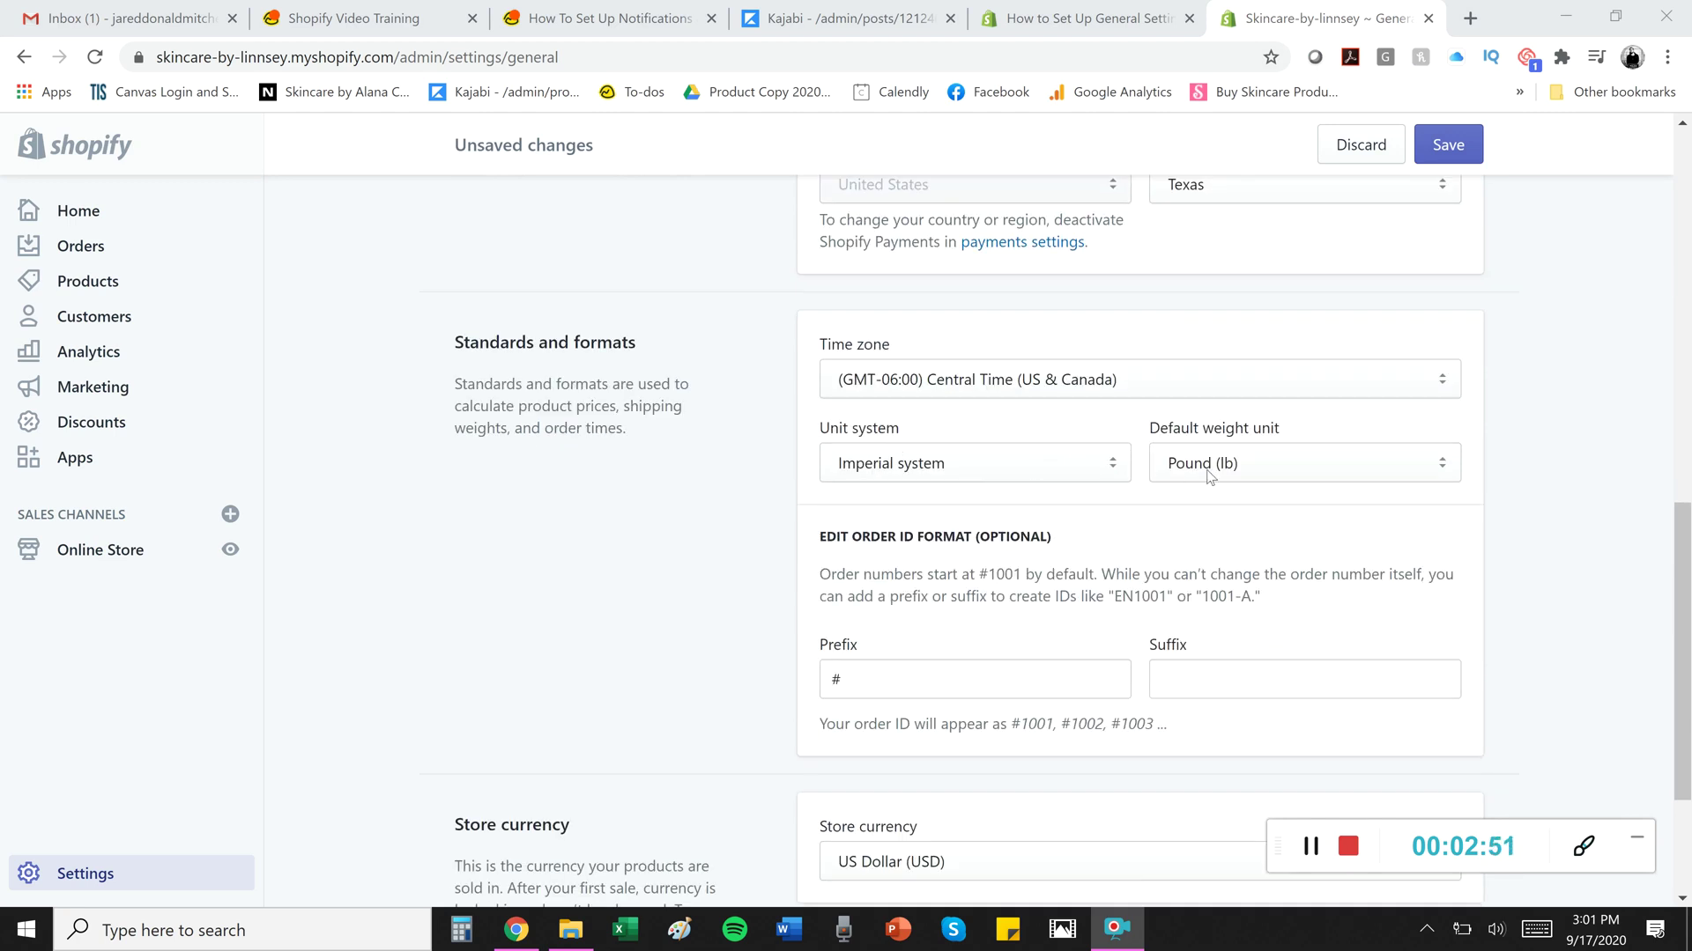
scroll(1238, 683, down, 2)
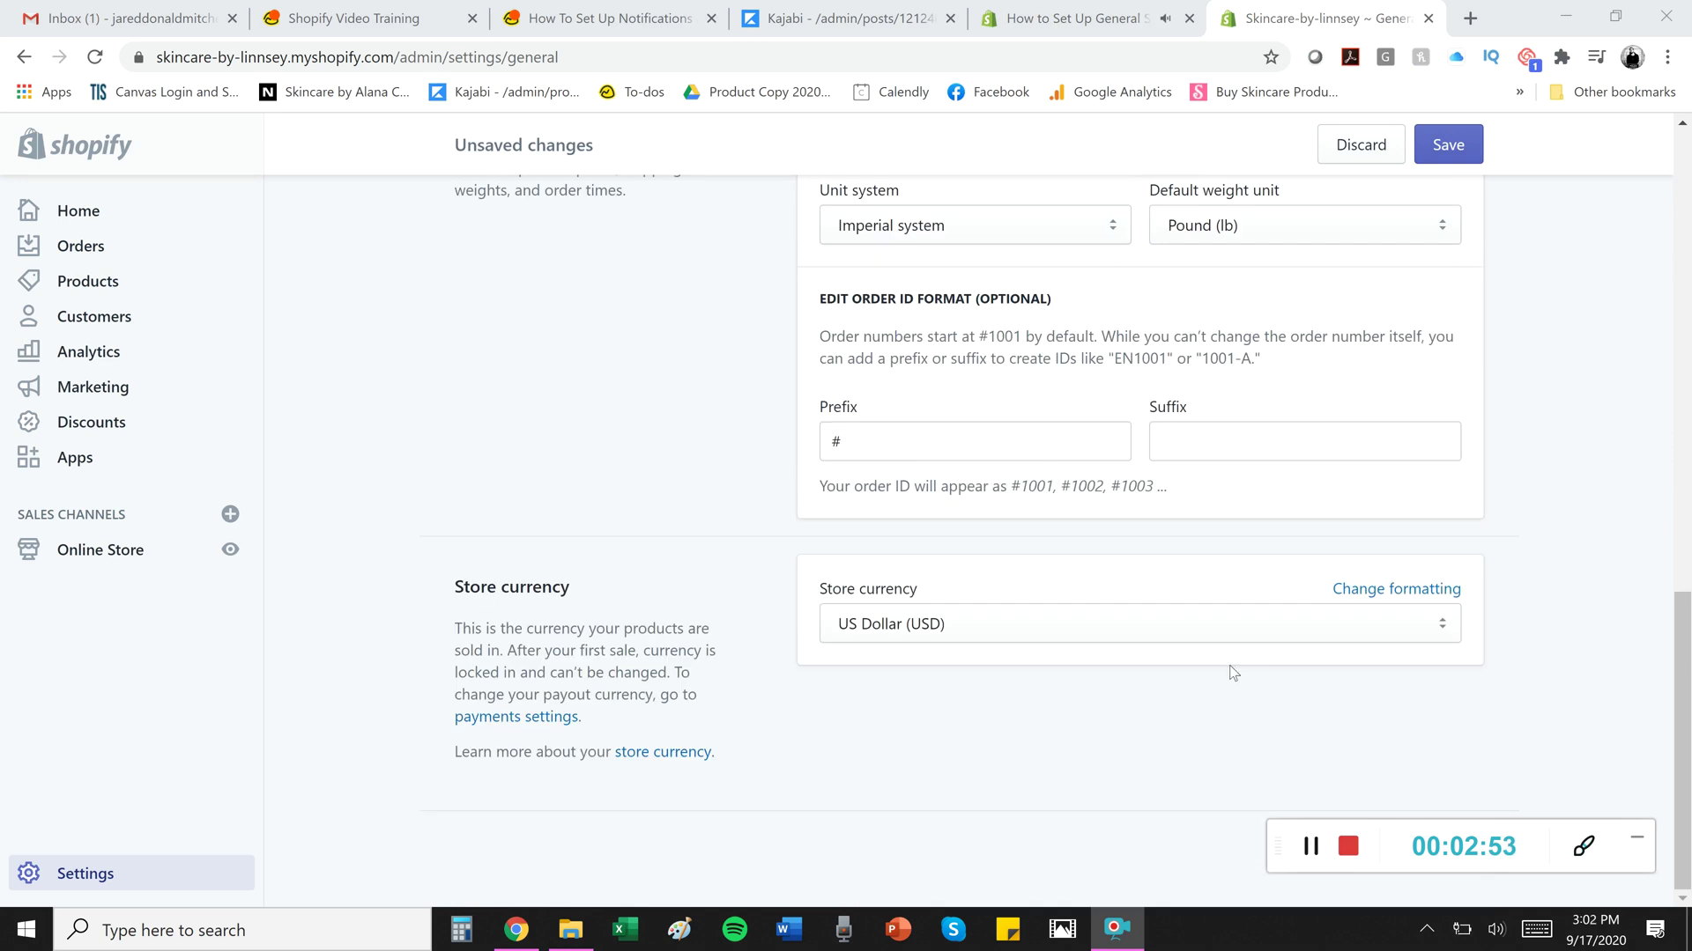
scroll(1135, 665, up, 3)
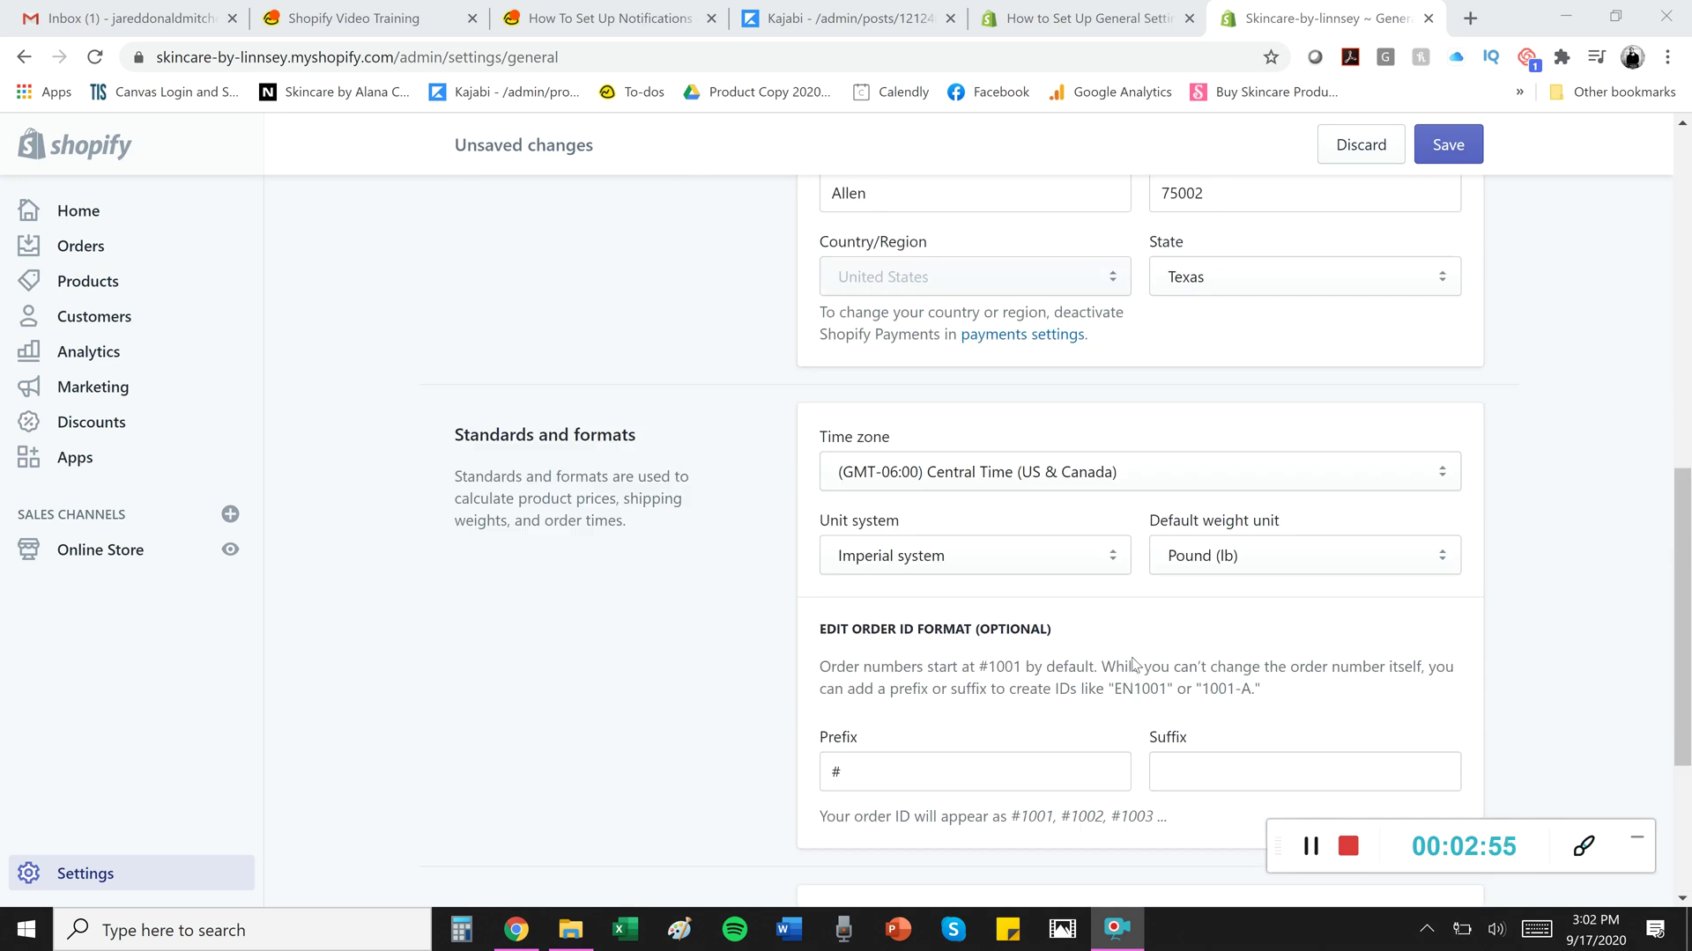
scroll(1133, 662, up, 7)
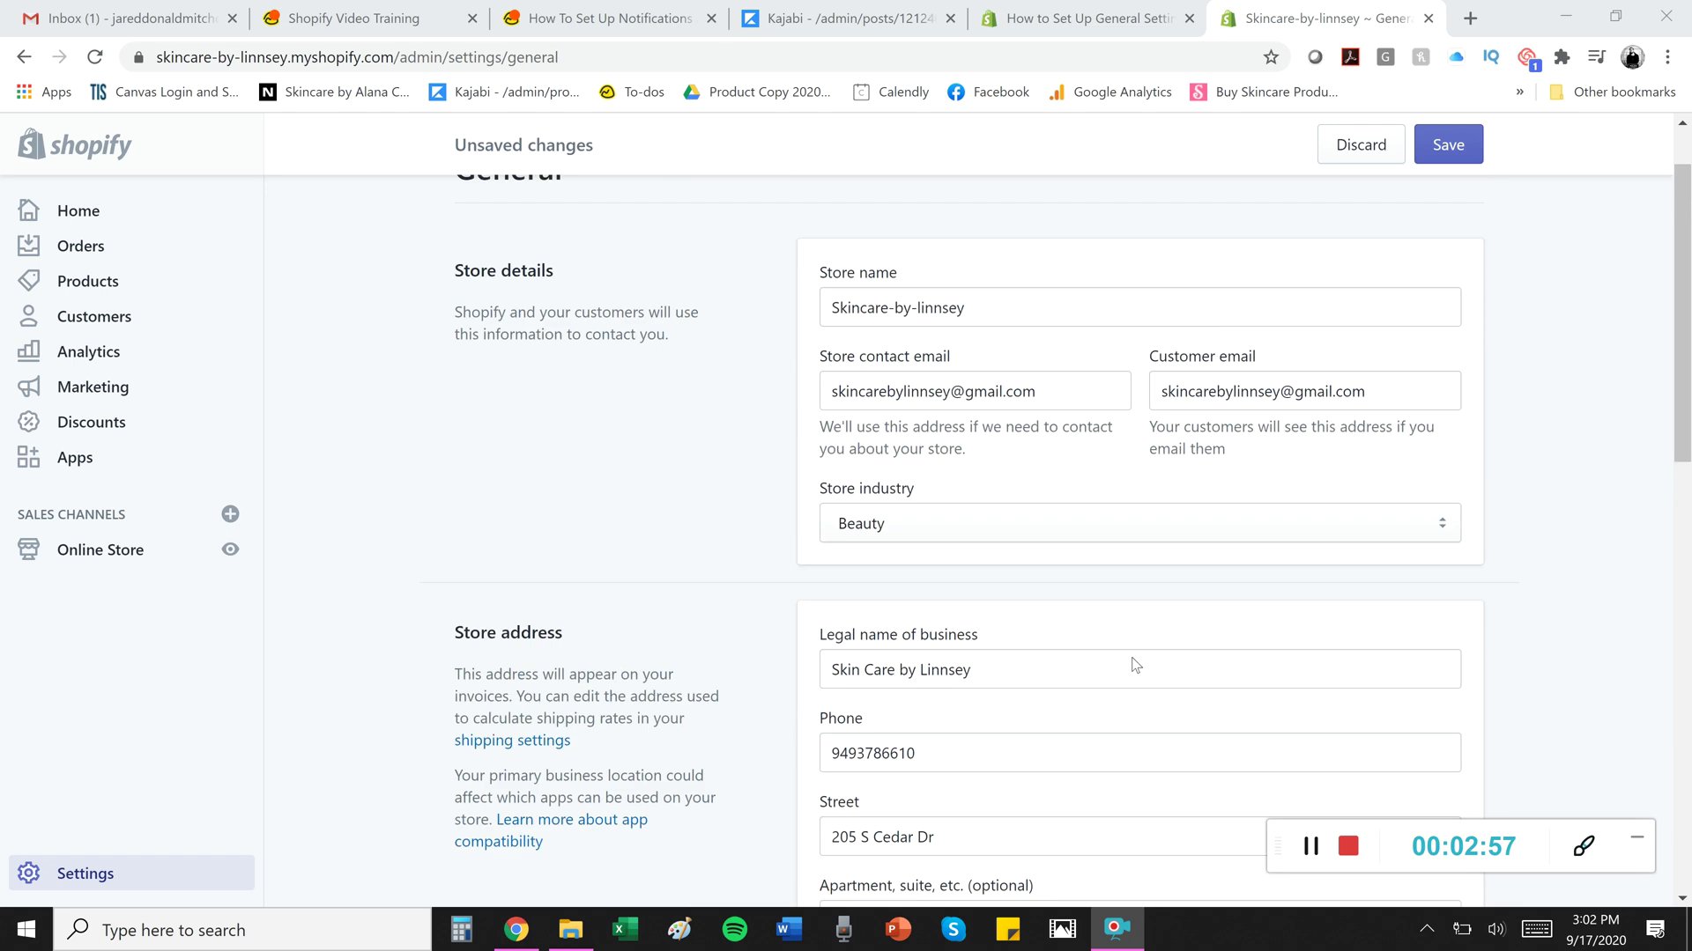
scroll(1135, 665, up, 2)
click(1444, 147)
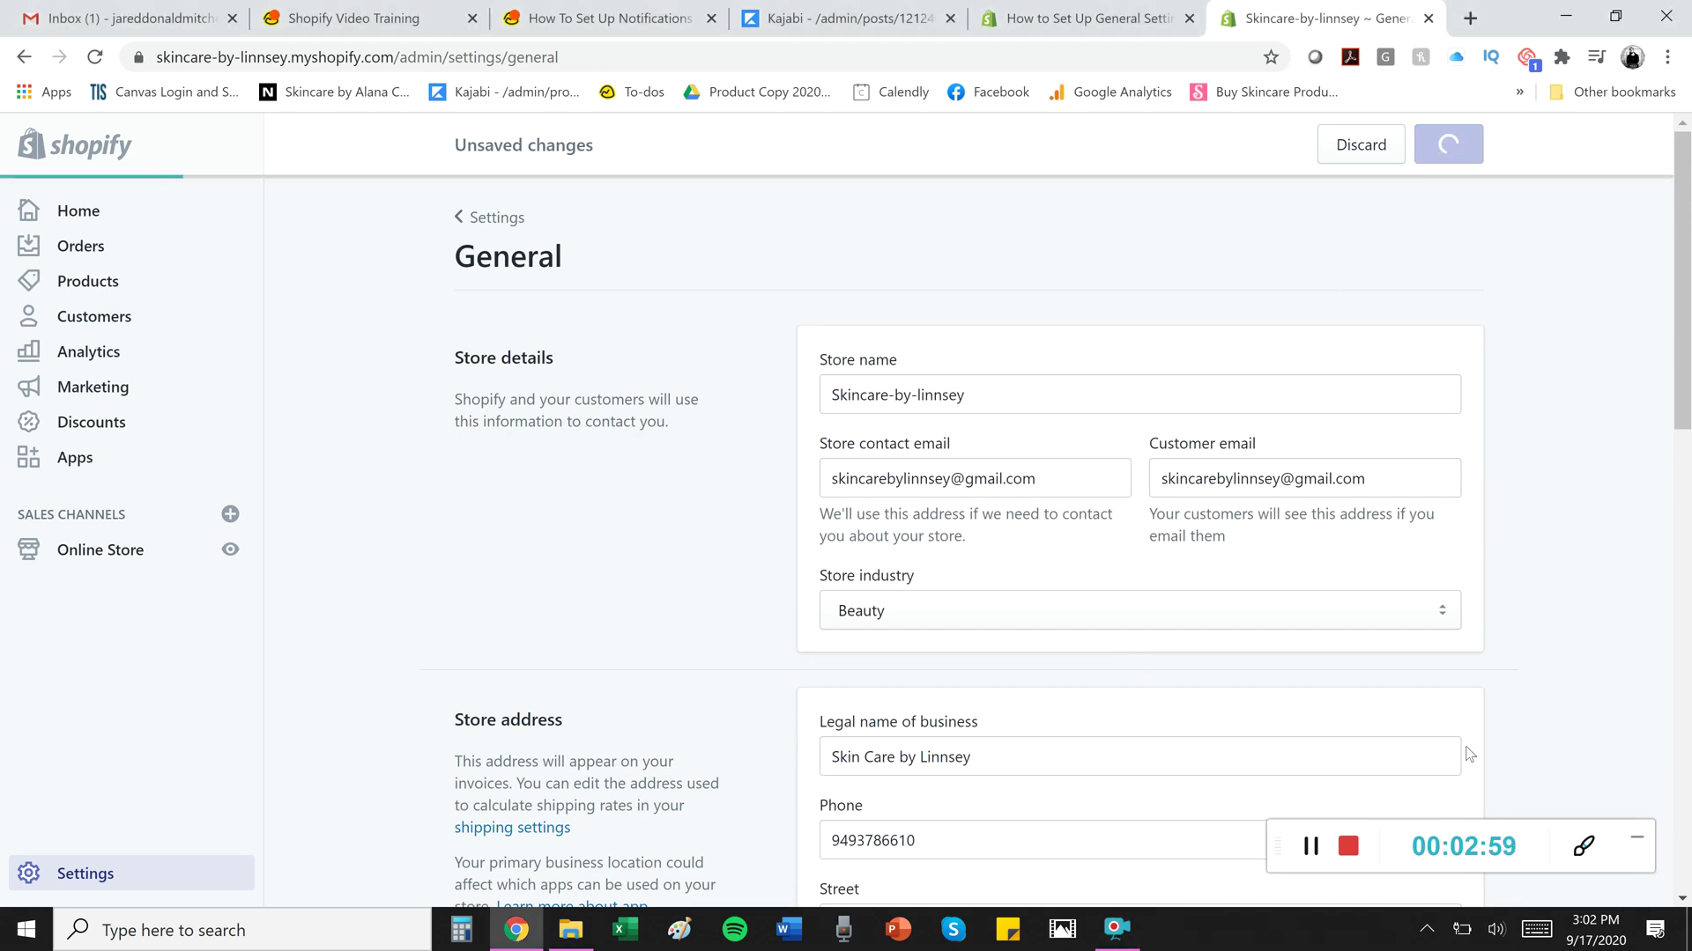
Step: Examine the order ID format options and the example order IDs under the prefix field
scroll(1266, 595, down, 9)
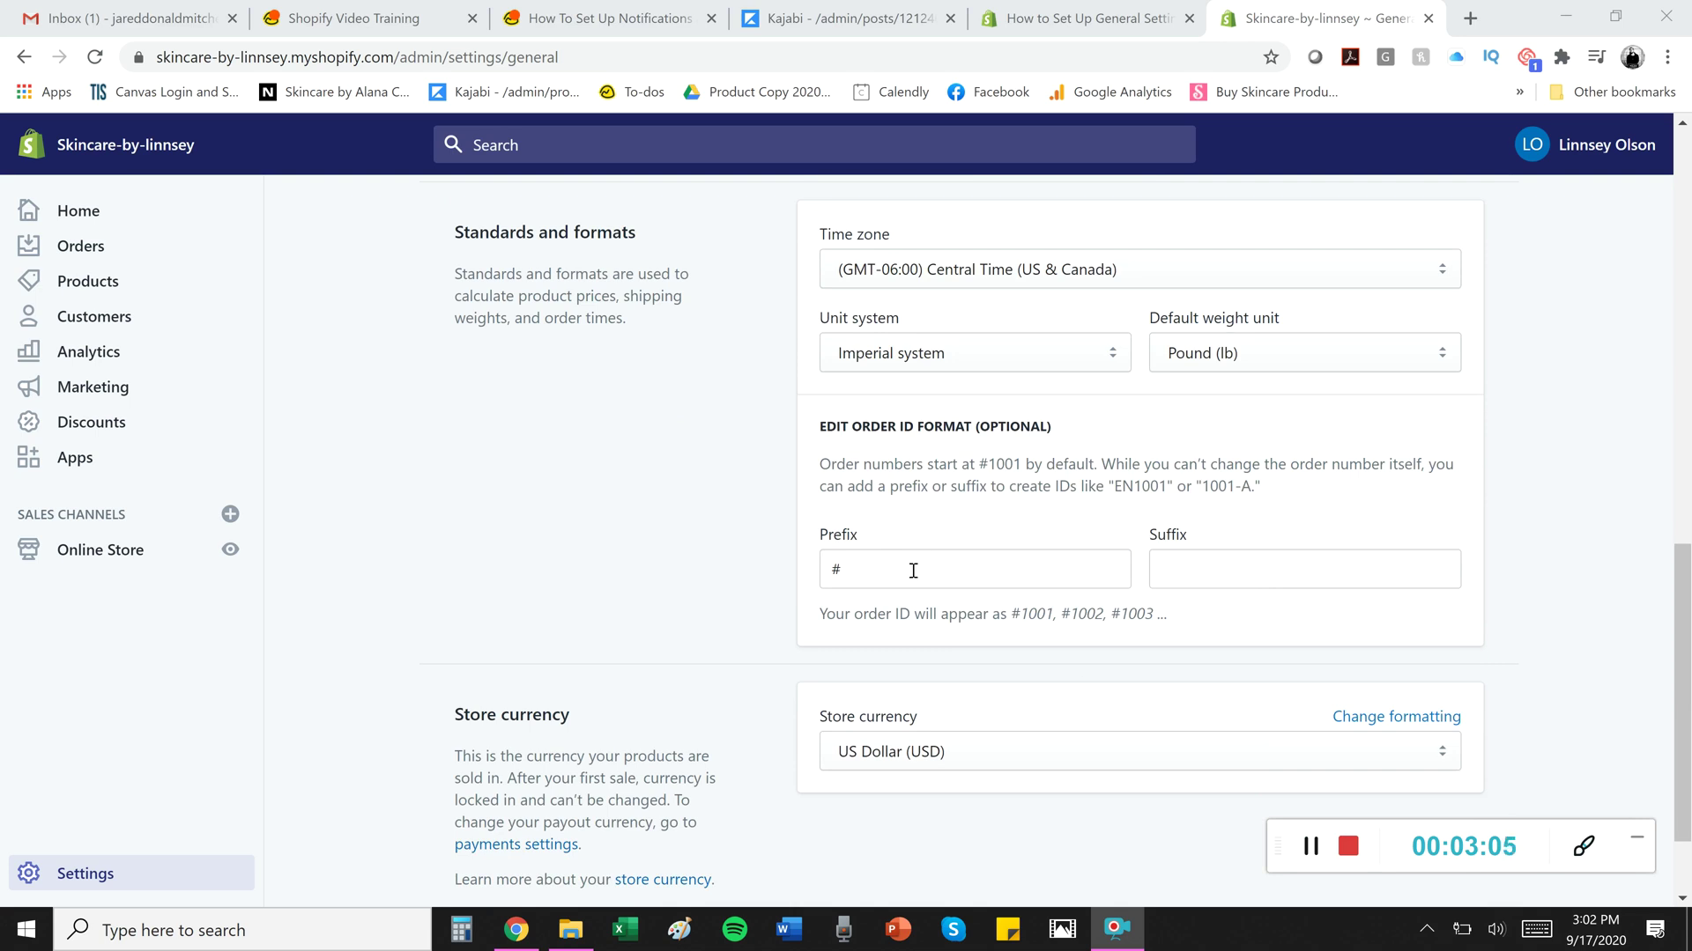
drag(1011, 611, 1053, 613)
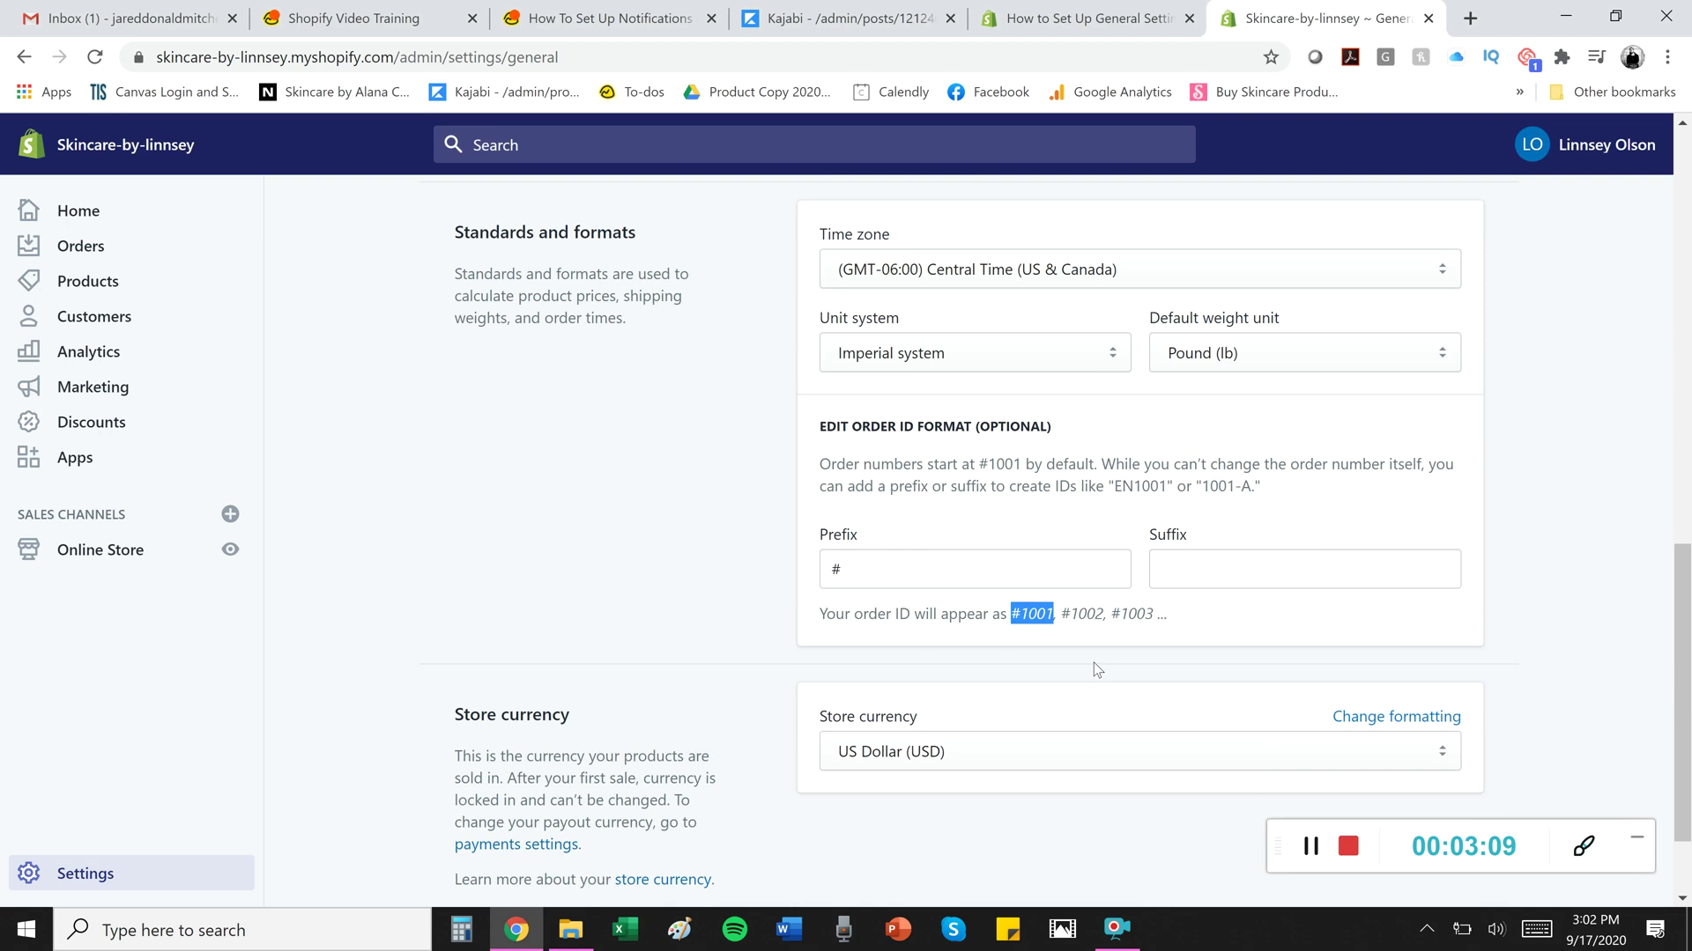
click(1313, 824)
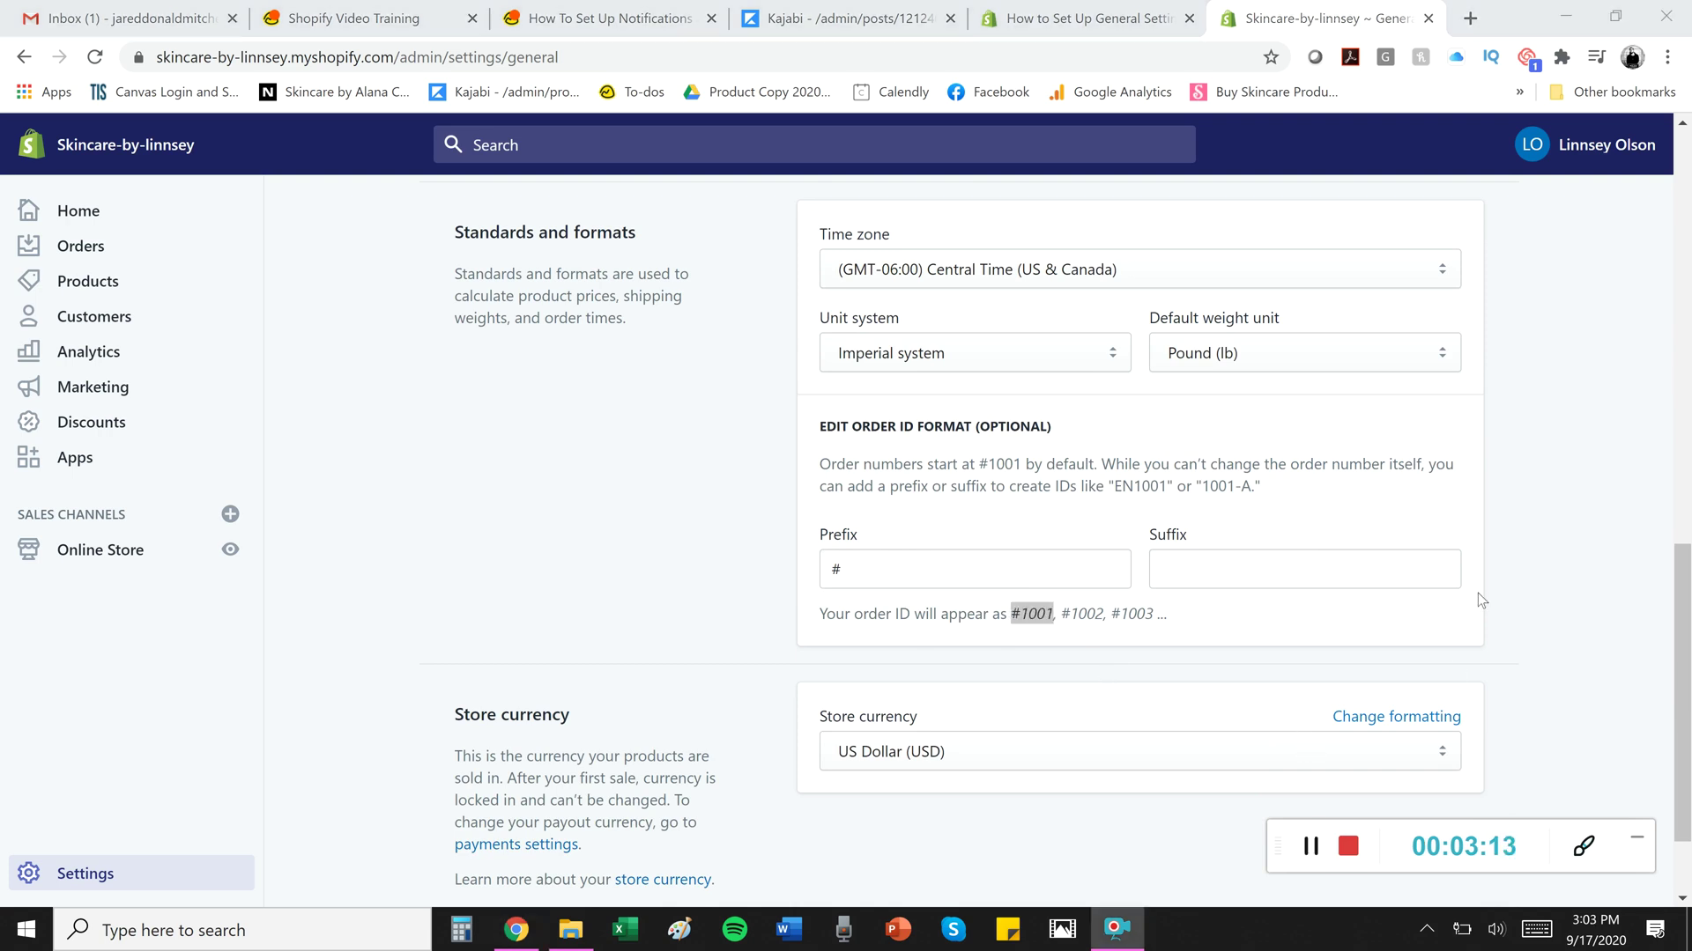